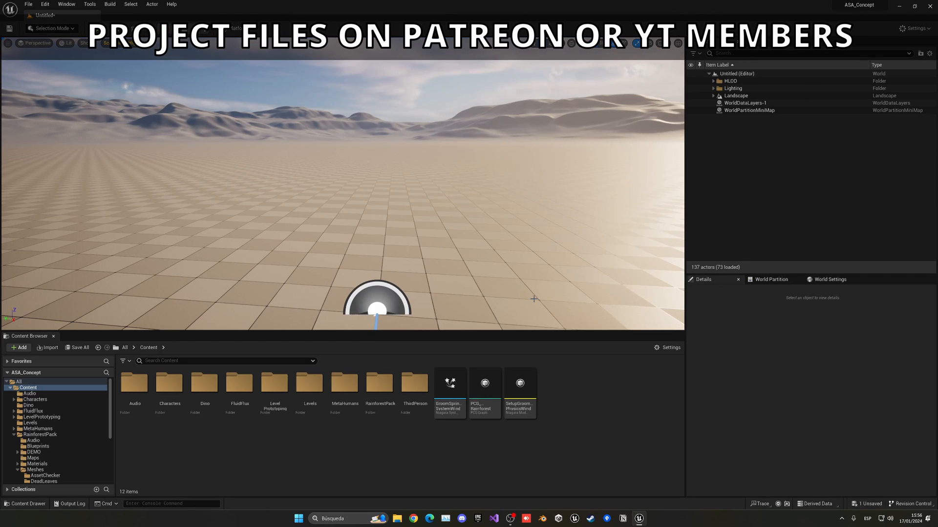
Create an Actor blueprint class in Content and name it BP_Plant.
right_click(579, 440)
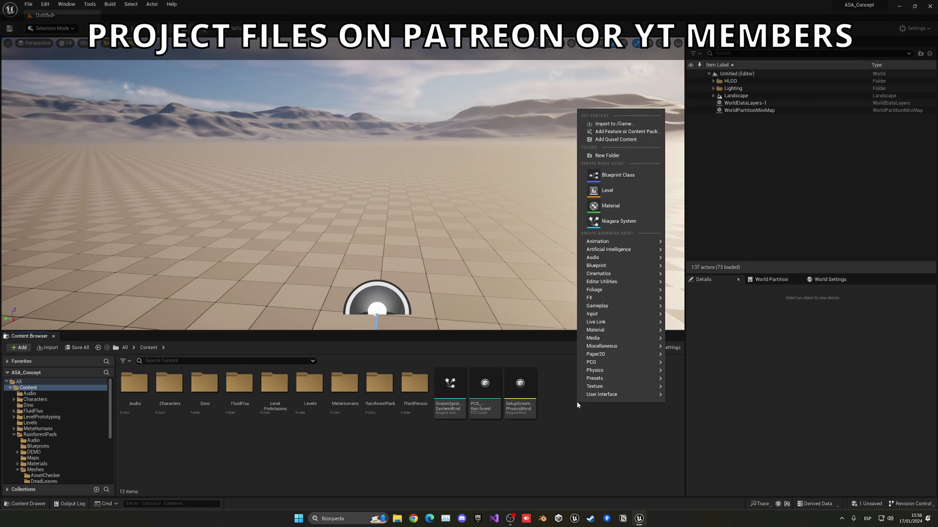
click(612, 178)
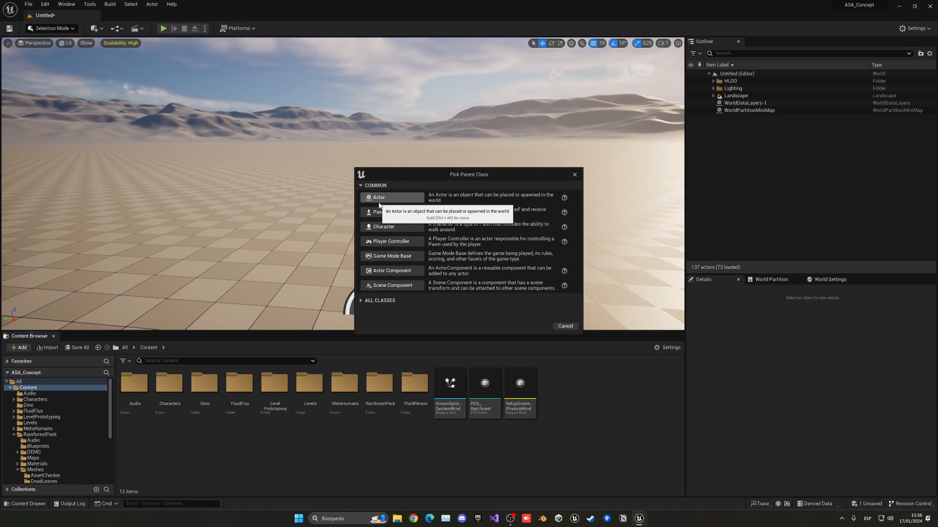
click(379, 196)
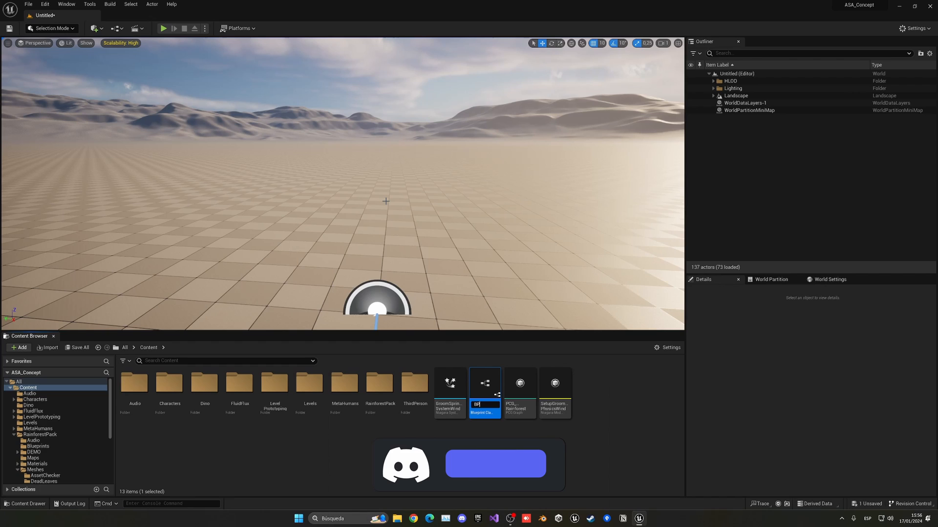
text(BP_Plant)
key(Return)
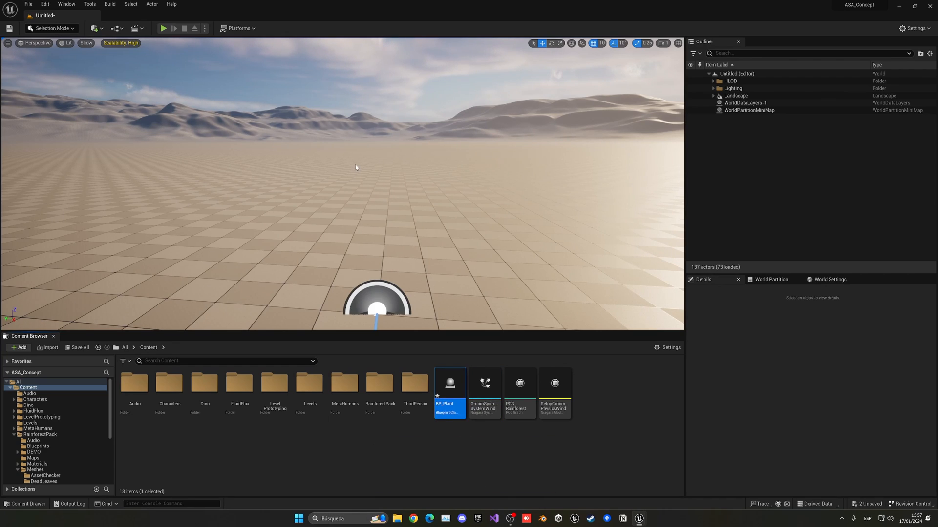
In BP_Plant, add a Static Mesh component named Plant Mesh.
key(Return)
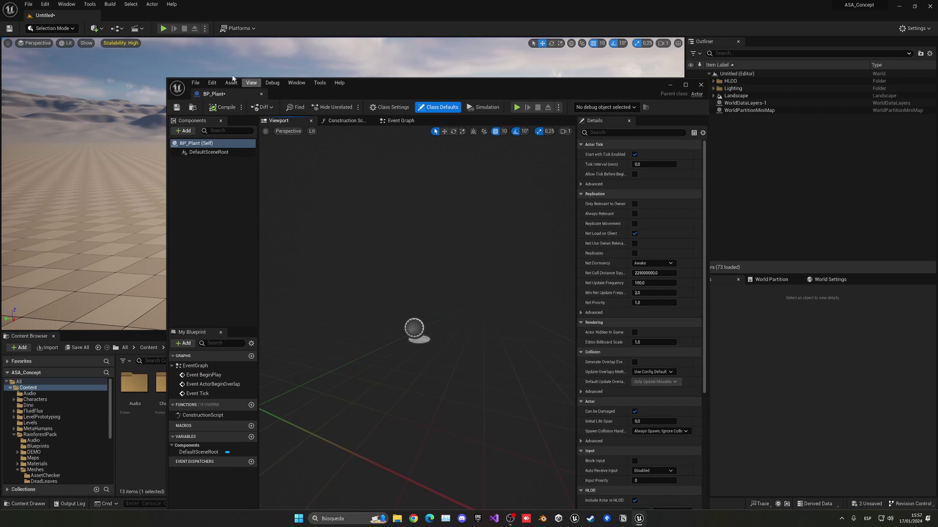
drag(242, 82, 148, 16)
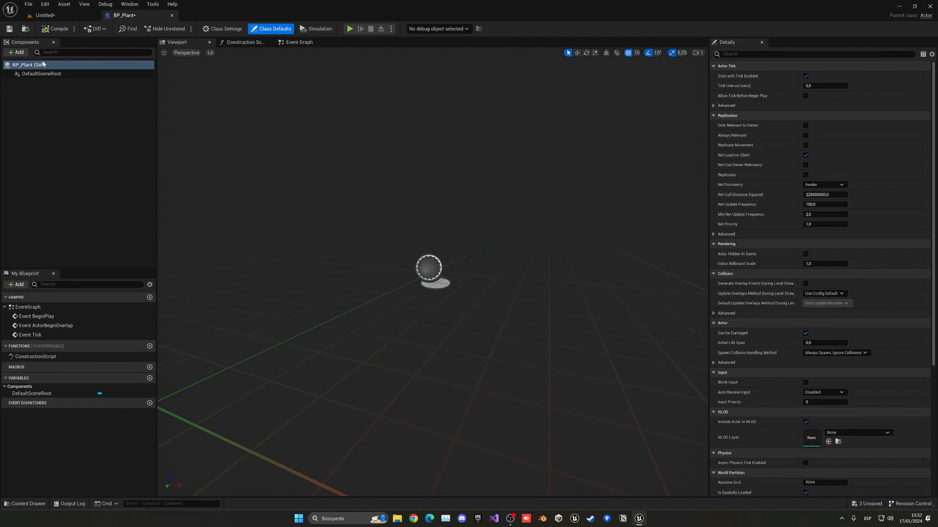
click(17, 52)
click(44, 130)
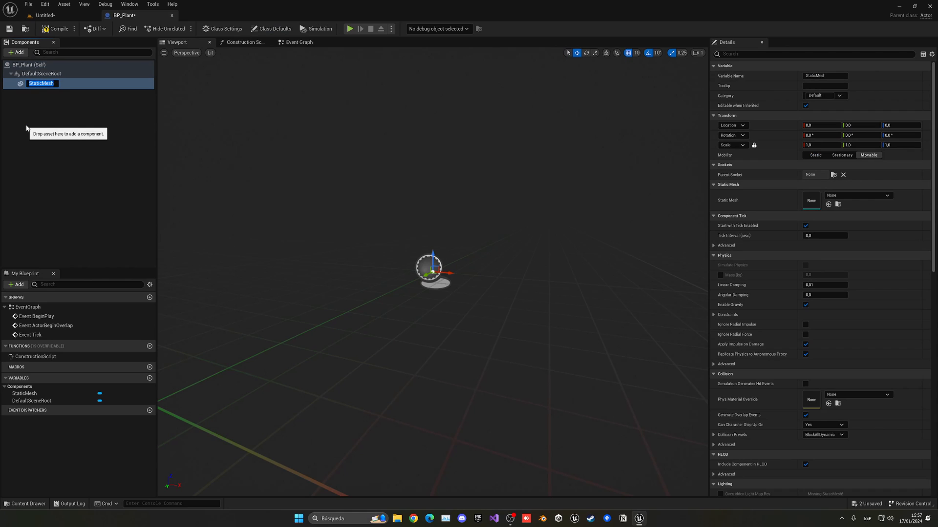
text(Plant Mesh)
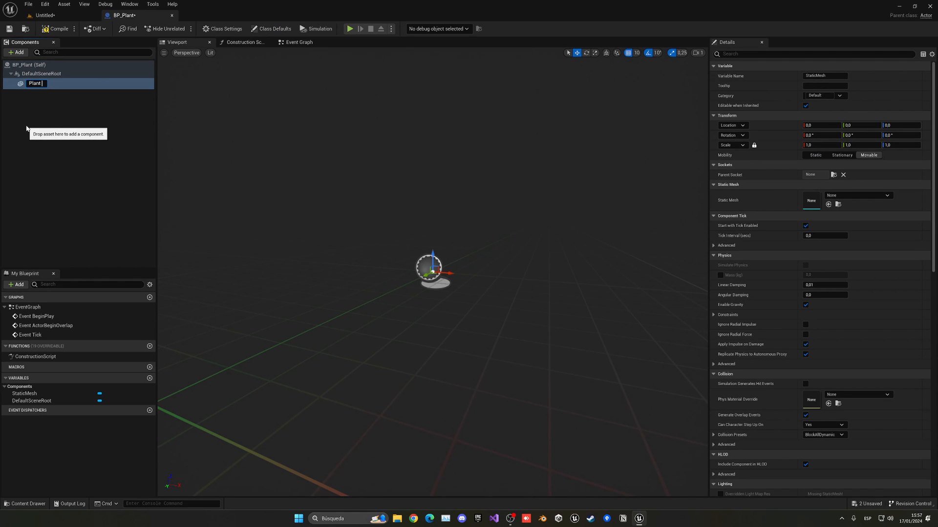
key(Return)
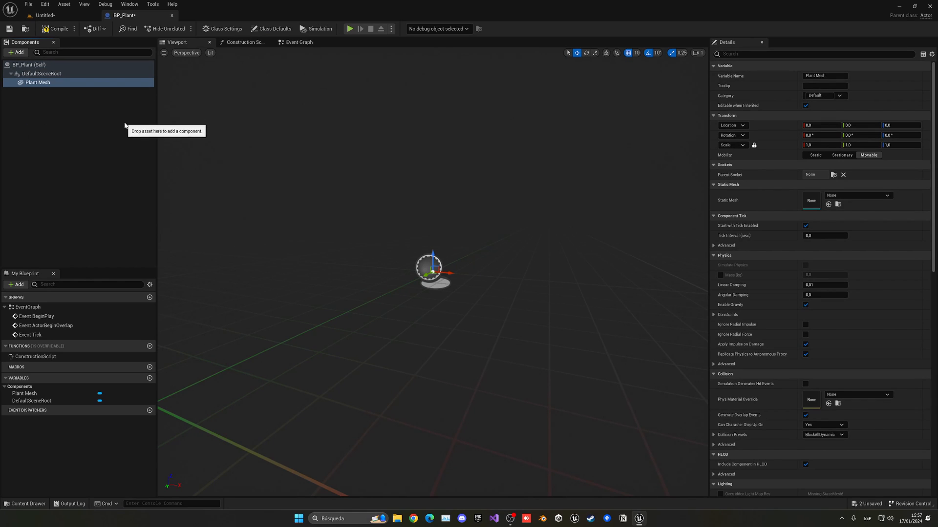
Assign SM_BroadLeafLily_03 from RainforestPack/Meshes/Plants as Plant Mesh's static mesh.
key(ctrl+space)
ctrl+scroll(447, 425, down, 3)
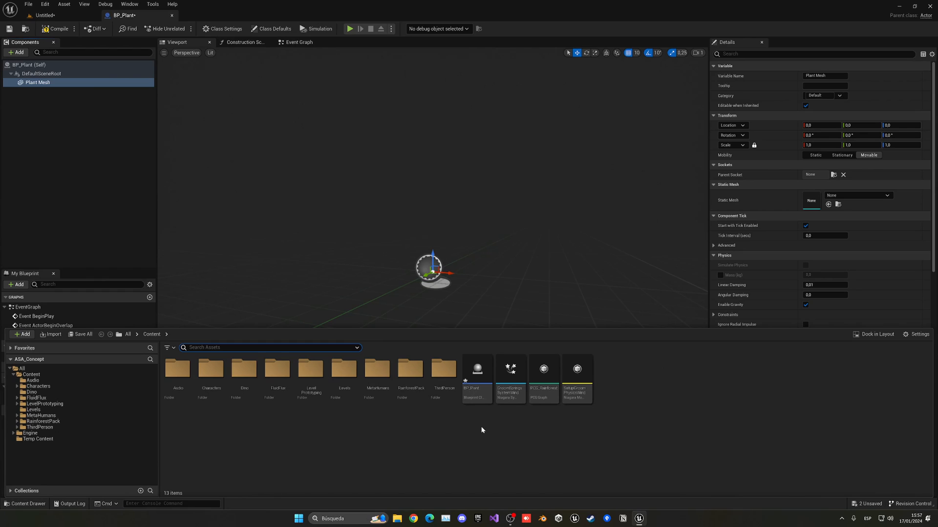
click(412, 382)
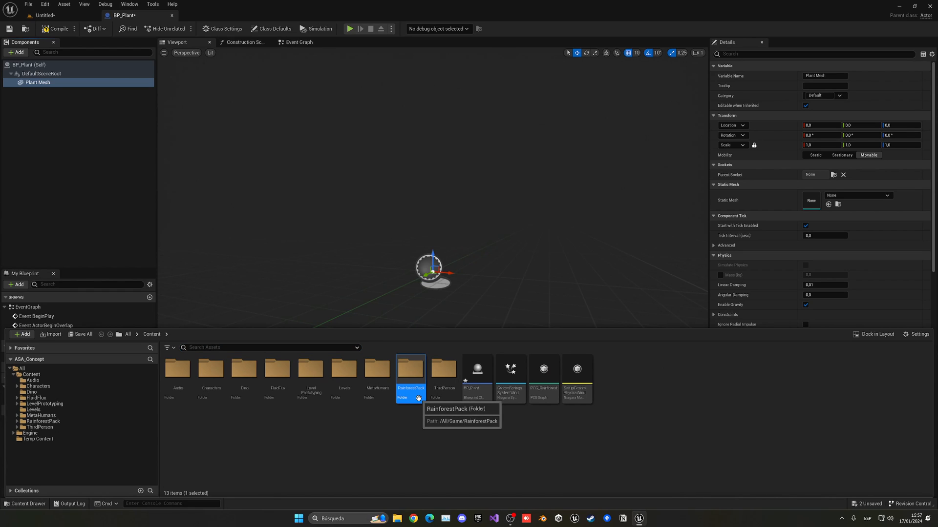
double_click(418, 397)
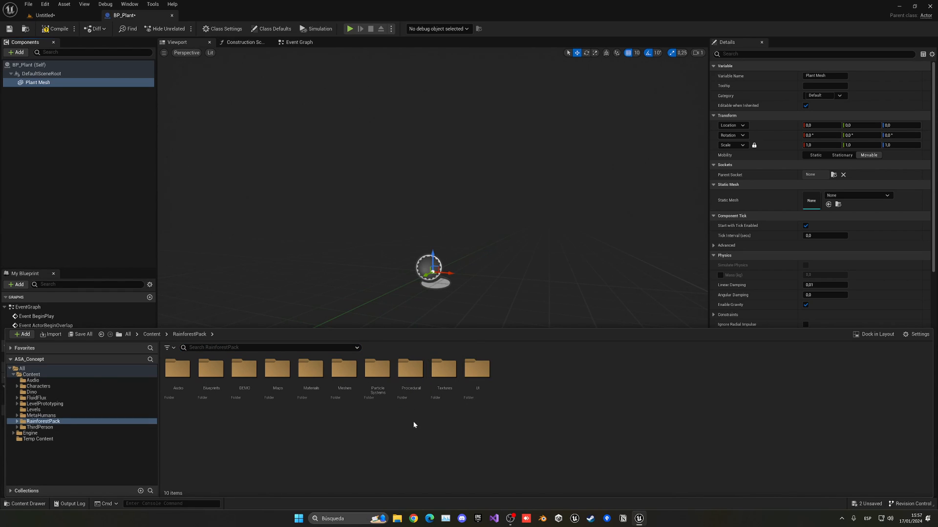
double_click(343, 370)
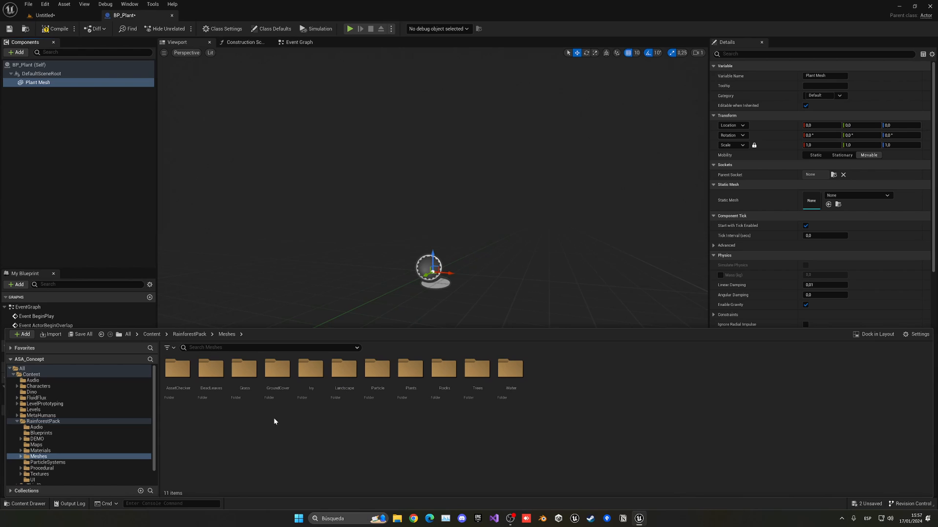
double_click(410, 373)
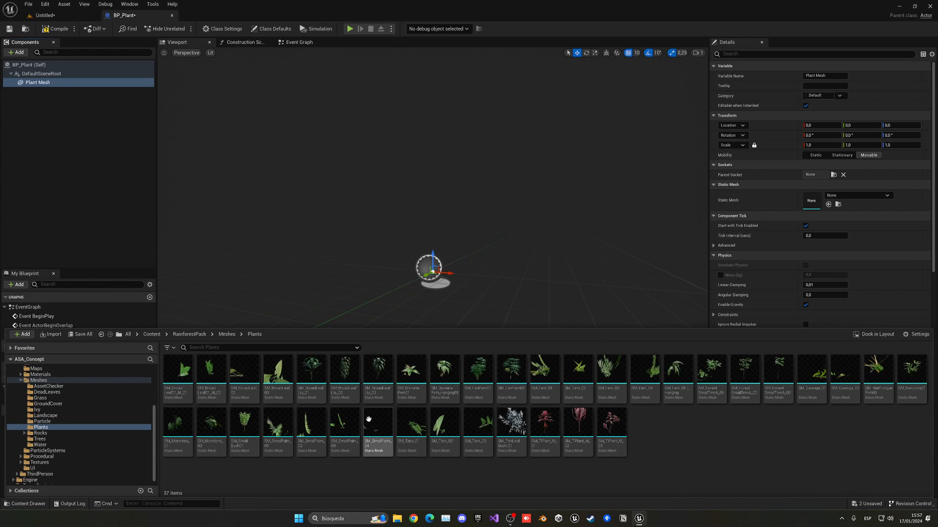
click(378, 378)
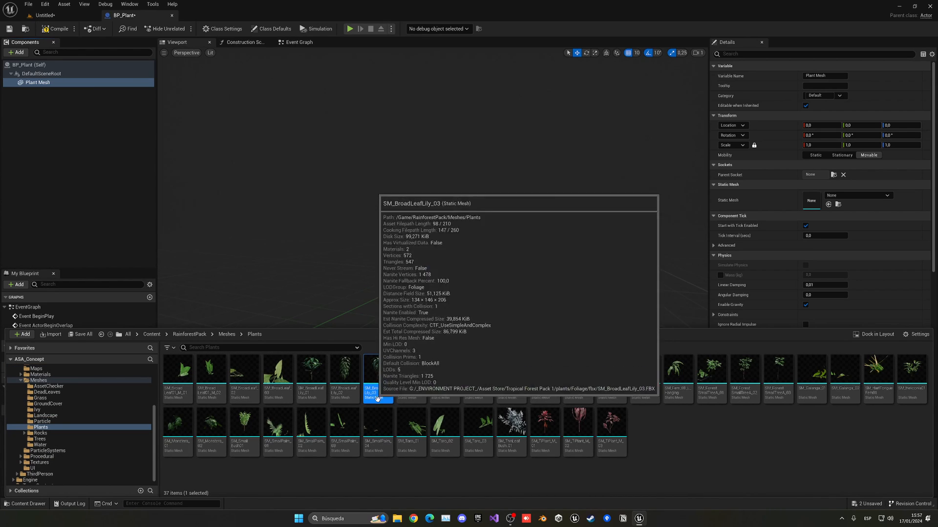
drag(378, 374, 849, 197)
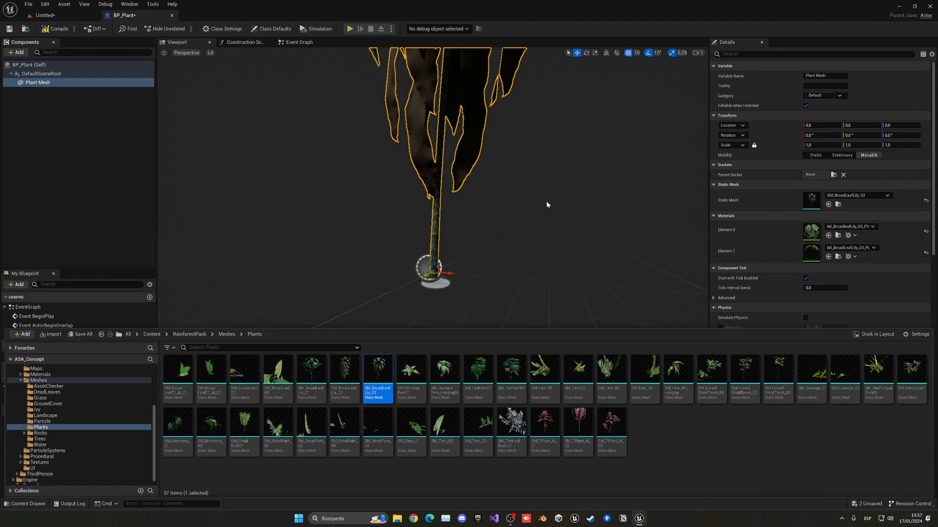
scroll(534, 202, down, 3)
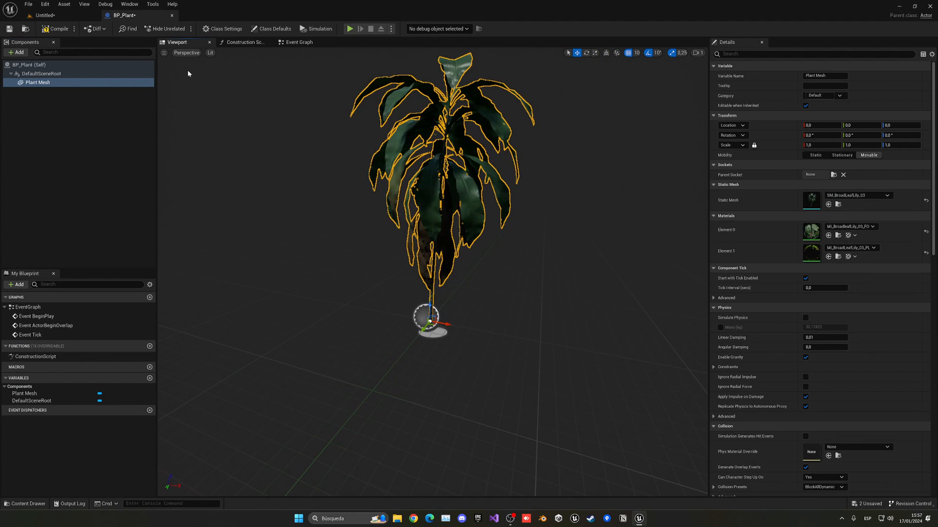
Compile BP_Plant and place one BP_Plant actor on the level's landscape.
click(58, 28)
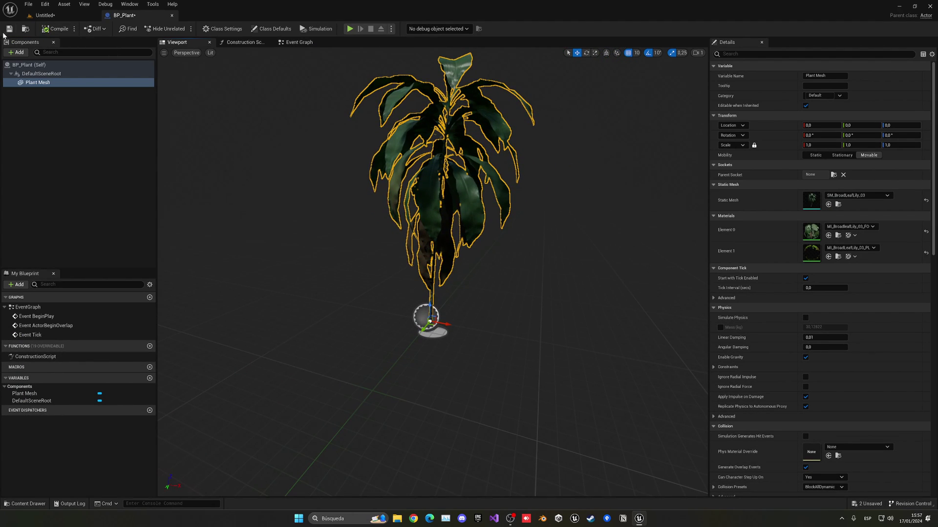
click(44, 14)
right_drag(342, 189, 381, 242)
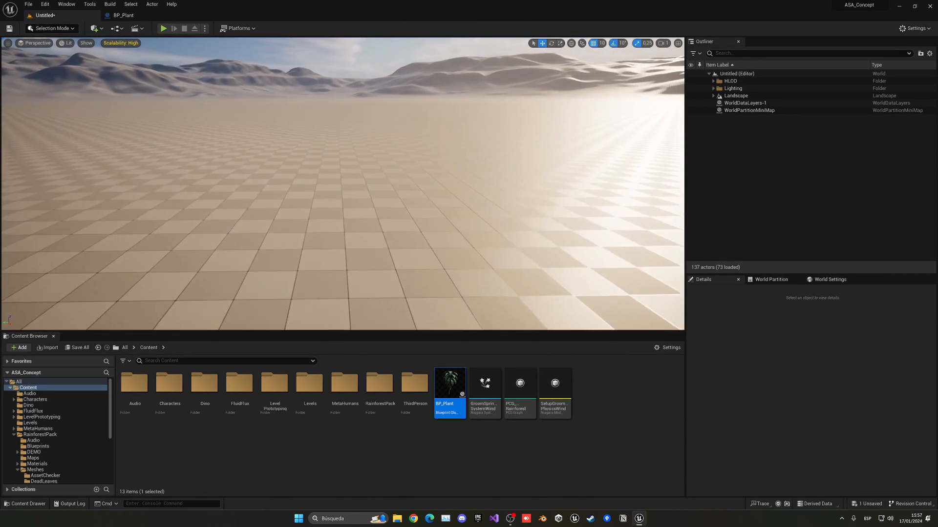
drag(448, 389, 345, 223)
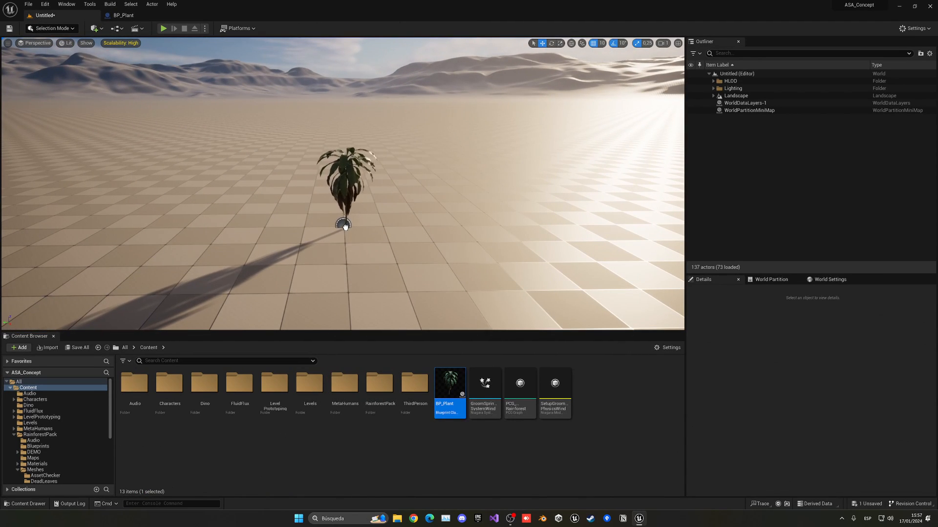
scroll(273, 203, up, 5)
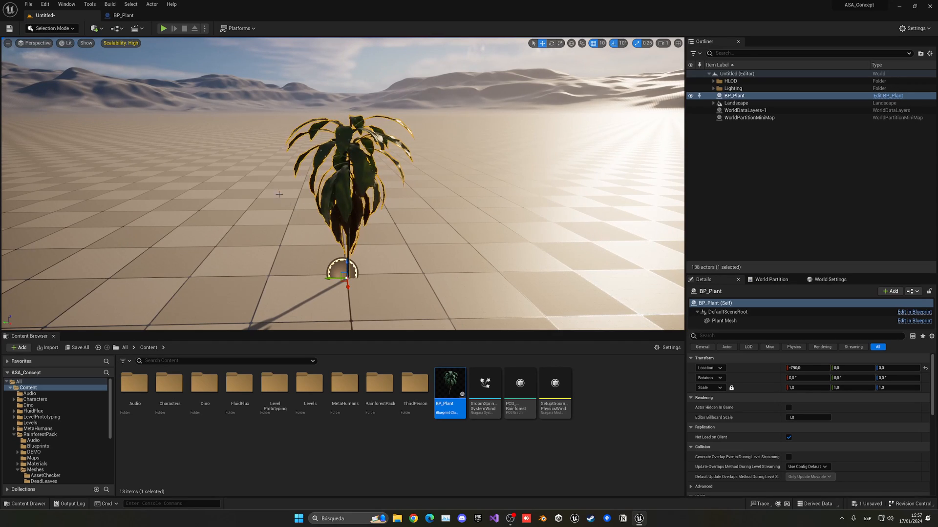
Play the level to look at the placed plant, then stop the session.
mouse_move(331, 272)
right_down()
mouse_move(220, 220)
mouse_move(366, 183)
mouse_move(256, 220)
mouse_move(329, 205)
mouse_move(293, 220)
mouse_move(308, 213)
right_up()
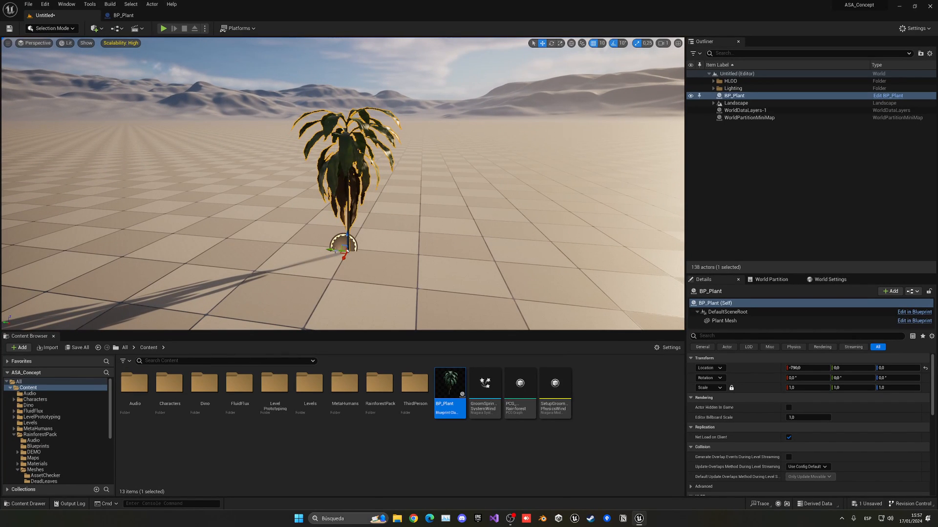
key(alt+p)
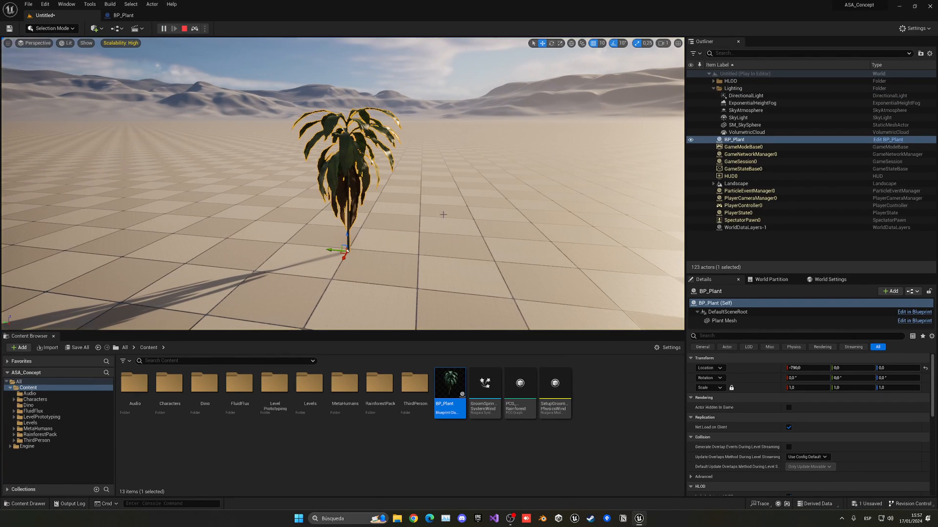
mouse_move(354, 261)
right_down()
mouse_move(294, 241)
mouse_move(352, 249)
mouse_move(323, 256)
mouse_move(346, 244)
right_up()
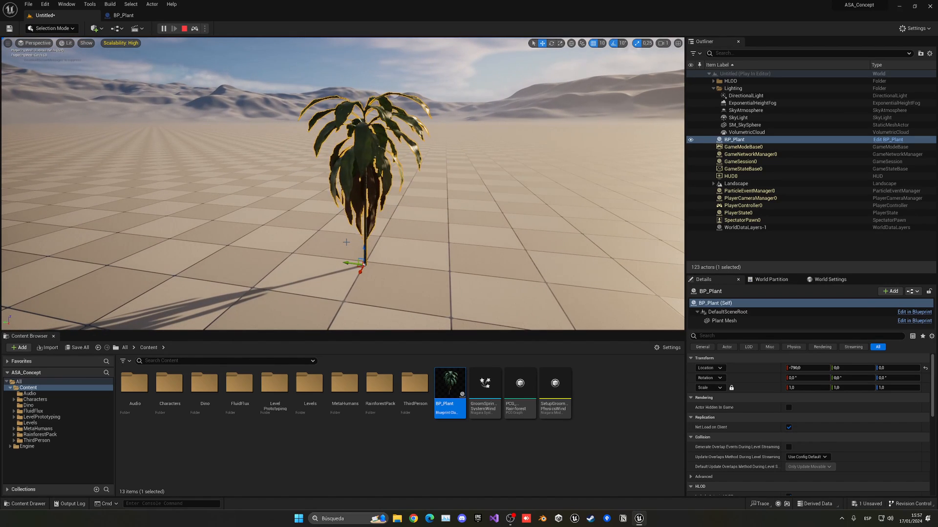
key(Escape)
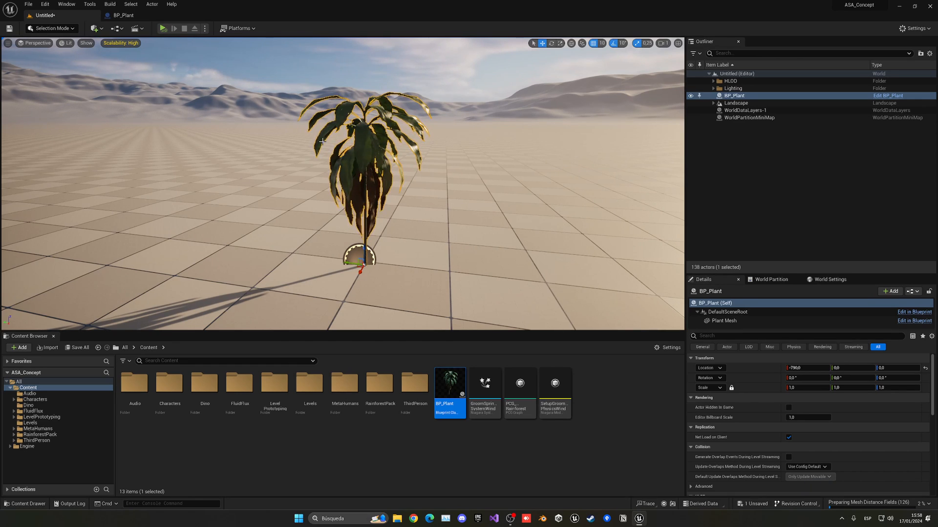
In BP_Plant's event graph, delete the two unused default event nodes.
click(123, 15)
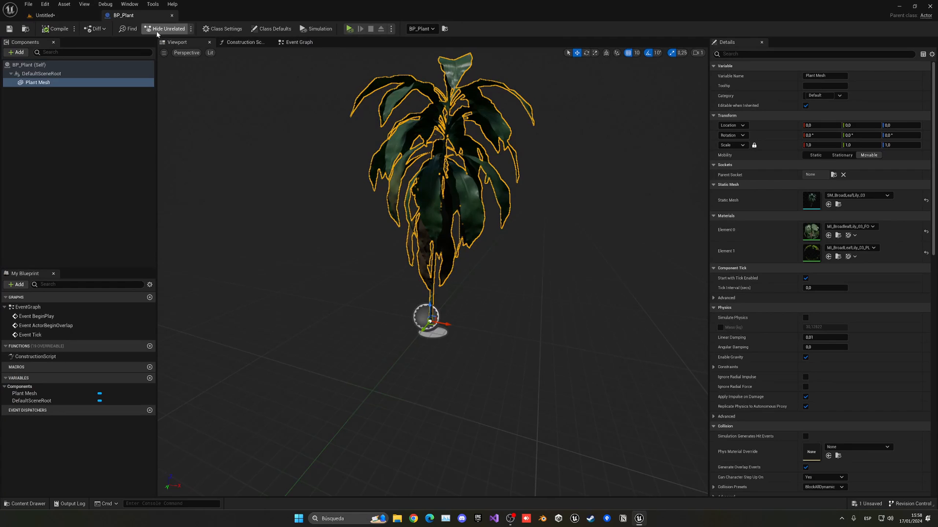
click(298, 41)
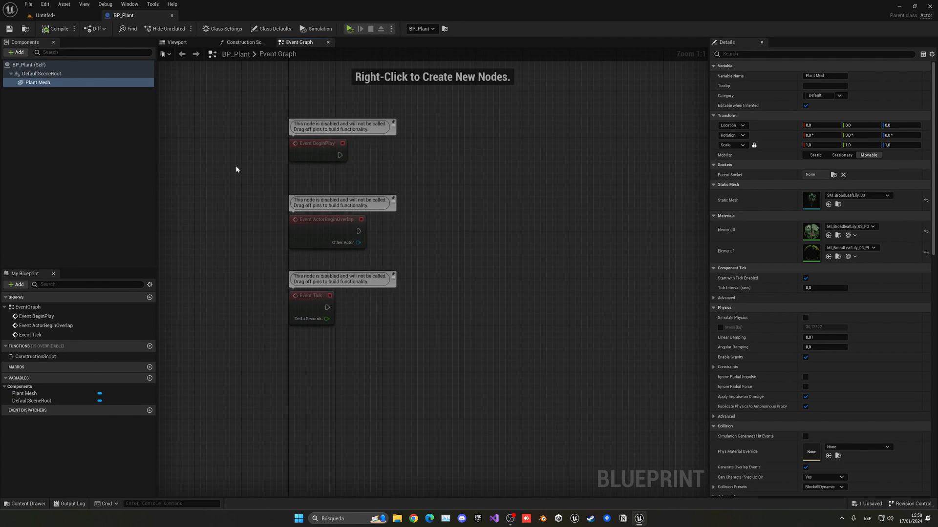
drag(235, 165, 417, 356)
key(Delete)
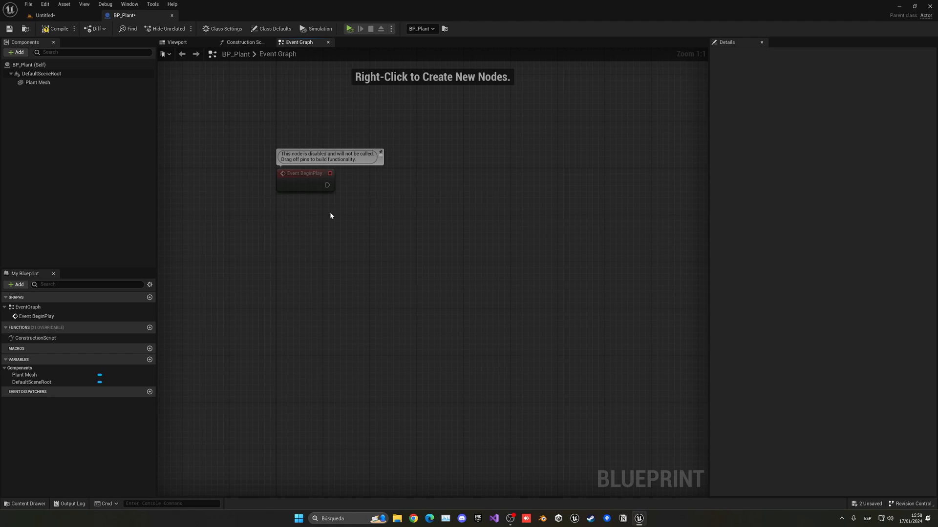
Add a custom event named Grow Plant and position it below BeginPlay.
right_click(277, 265)
text(custom)
key(Return)
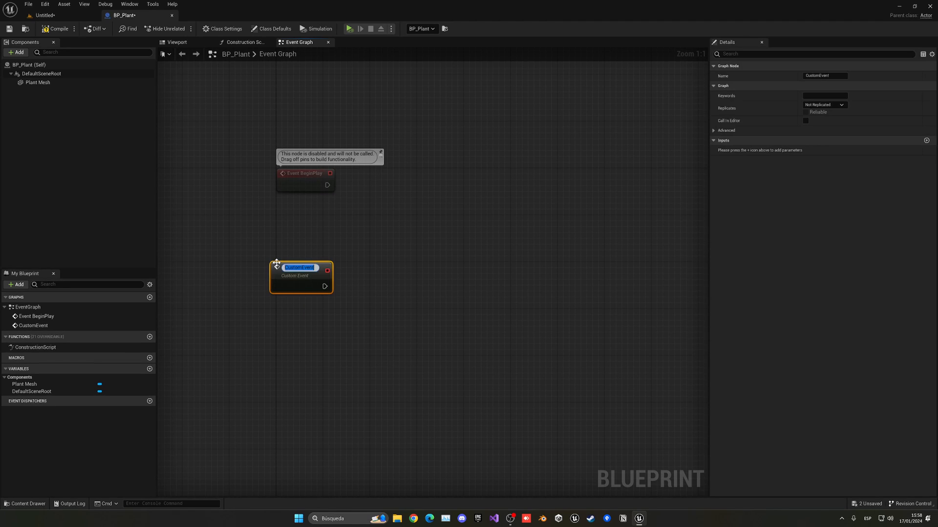
key(Return)
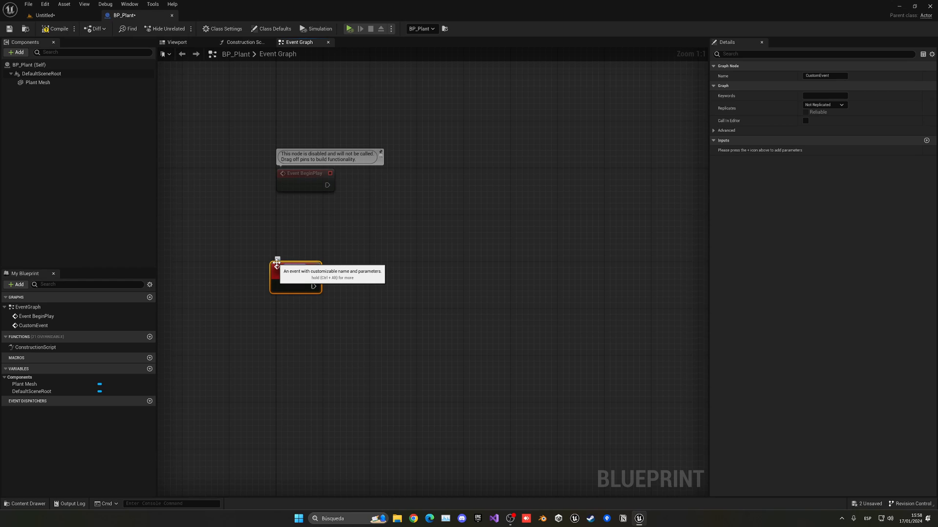
text(Gro Plant)
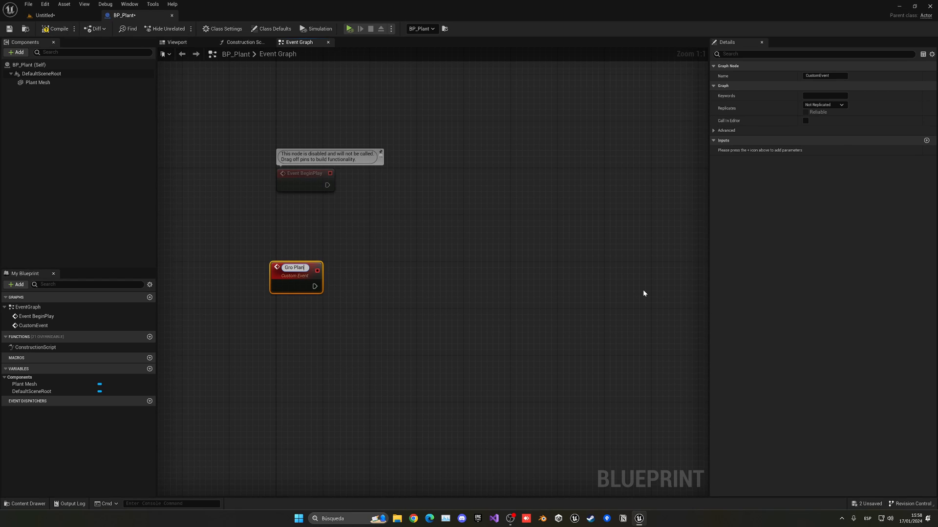
text(w)
key(Return)
drag(294, 279, 297, 246)
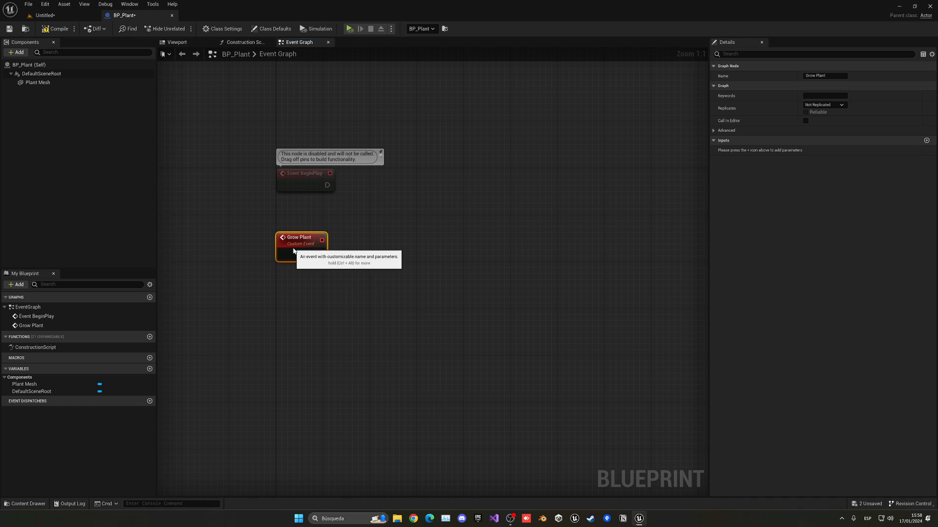
drag(304, 174, 348, 189)
text(f)
text(grow)
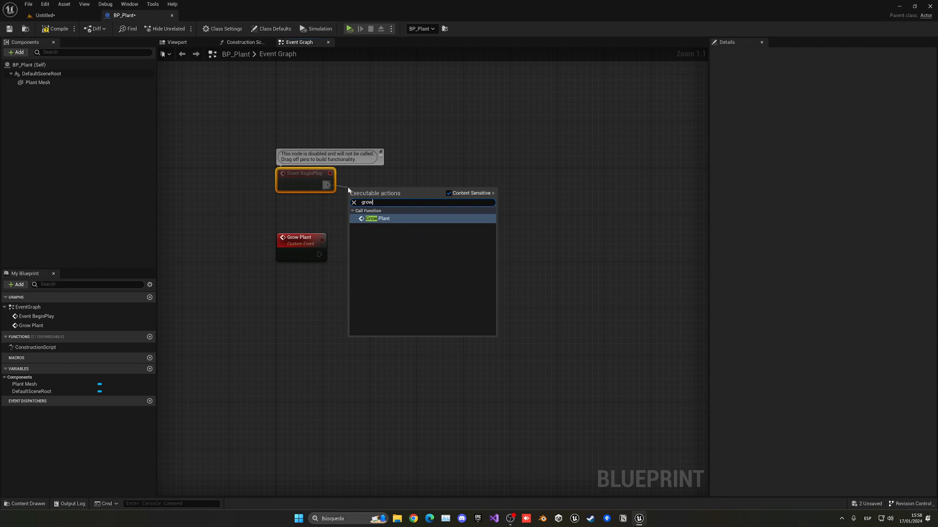
Have BeginPlay call Grow Plant with a straightened connection.
key(Return)
key(q)
click(358, 262)
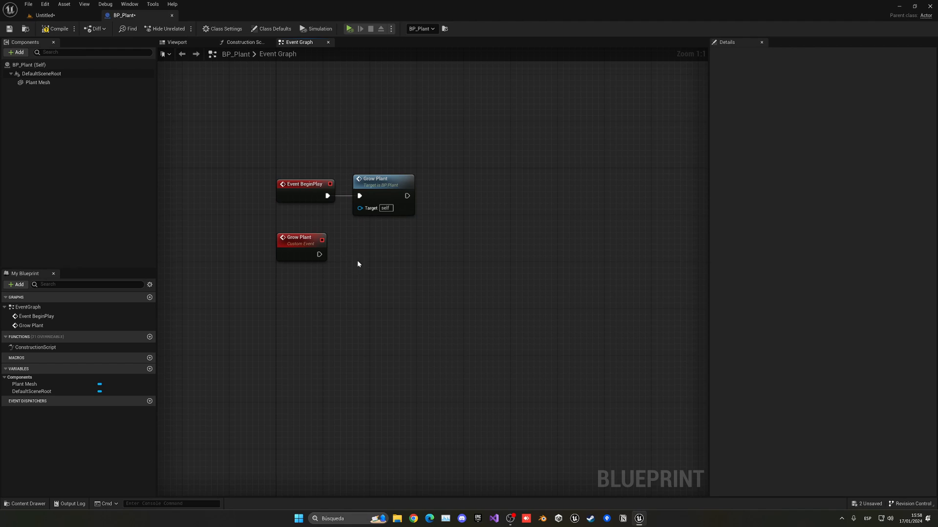
Wire Grow Plant into a new timeline node named Plant Growth Timeline.
drag(319, 255, 351, 260)
text(timeline)
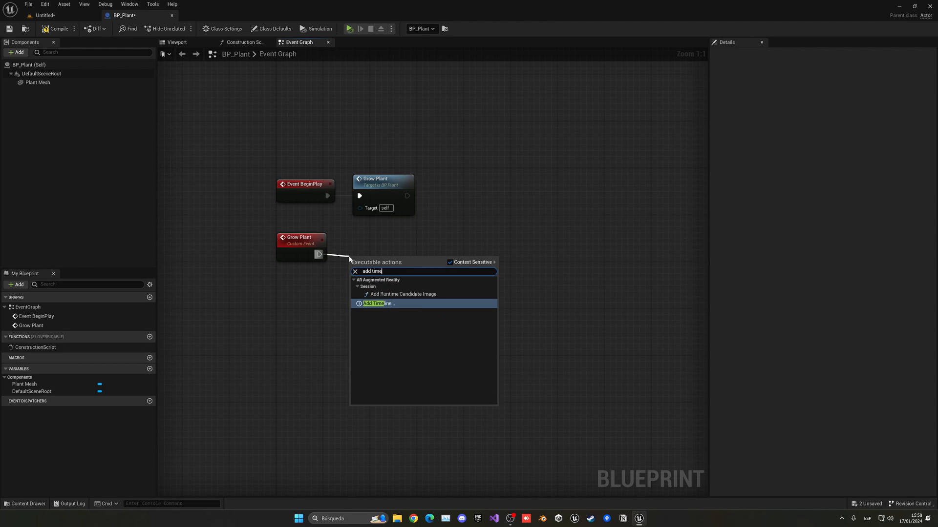
key(Return)
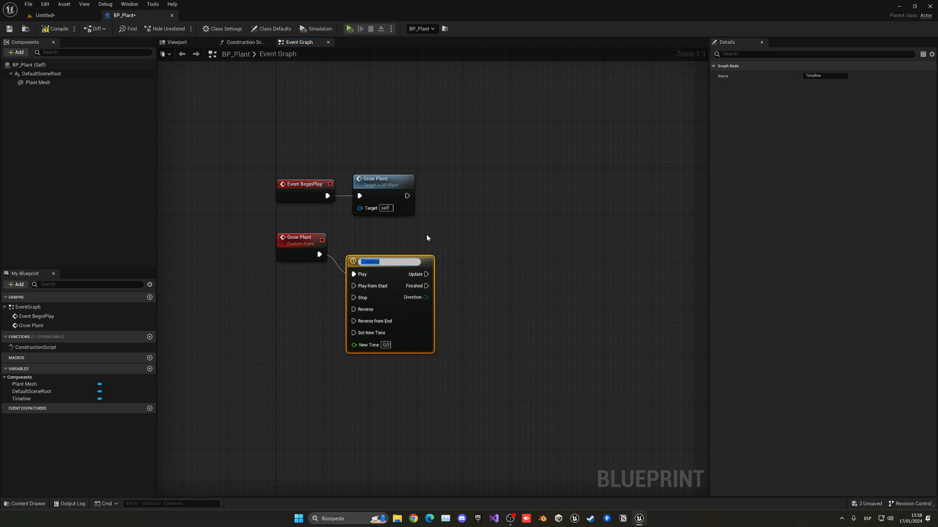
key(Home)
text(th)
key(Return)
drag(391, 265, 402, 247)
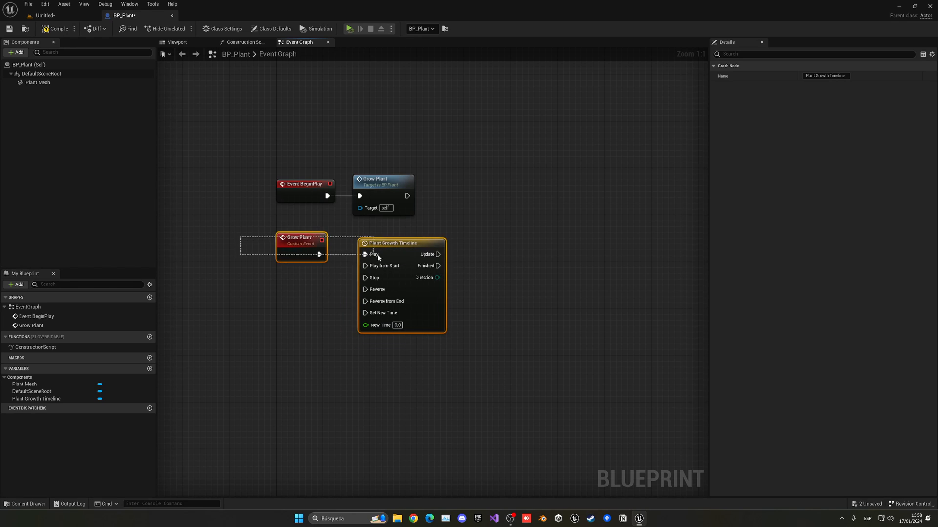
click(329, 279)
In the Plant Growth Timeline editor, leave Length at 5 and bring up the track choices.
double_click(395, 253)
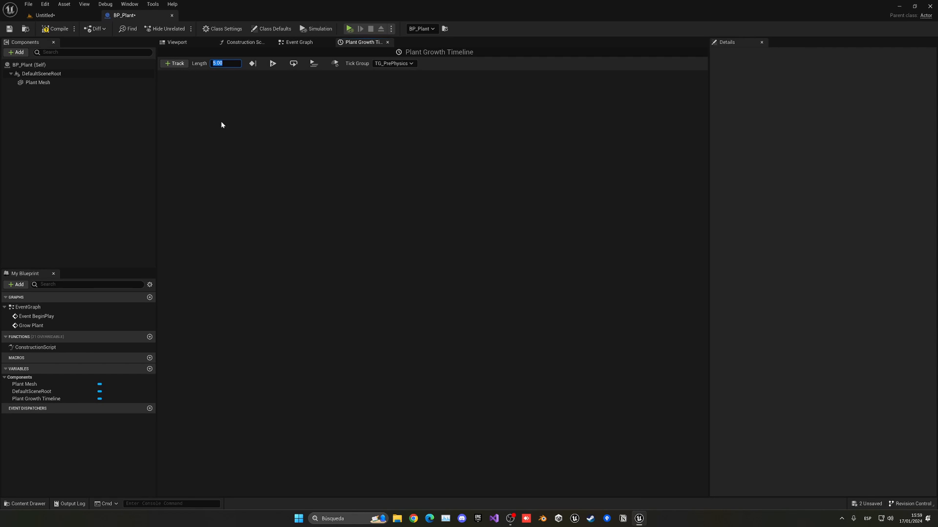
click(228, 94)
drag(227, 63, 199, 64)
text(0)
key(Return)
click(220, 63)
text(5)
click(175, 63)
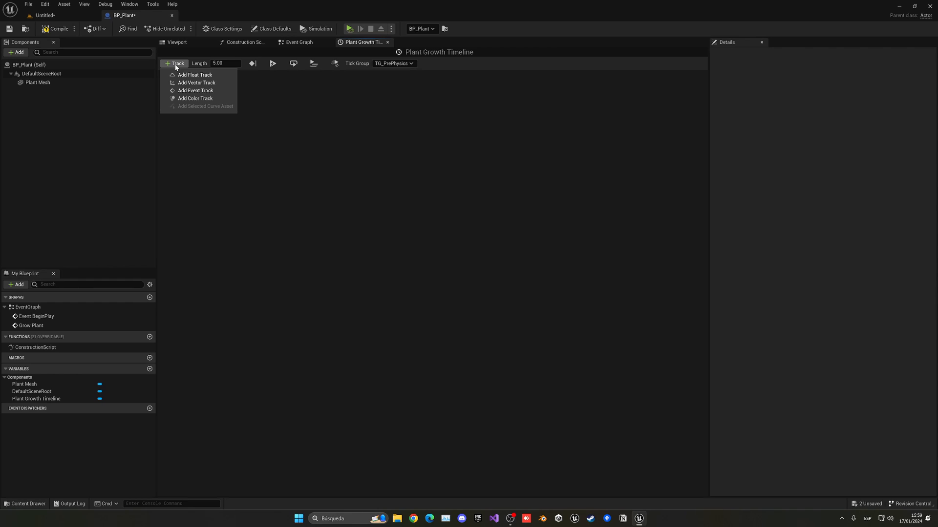
Add a float track named Plant's Scale with a first key at time 0, value 0.
click(194, 75)
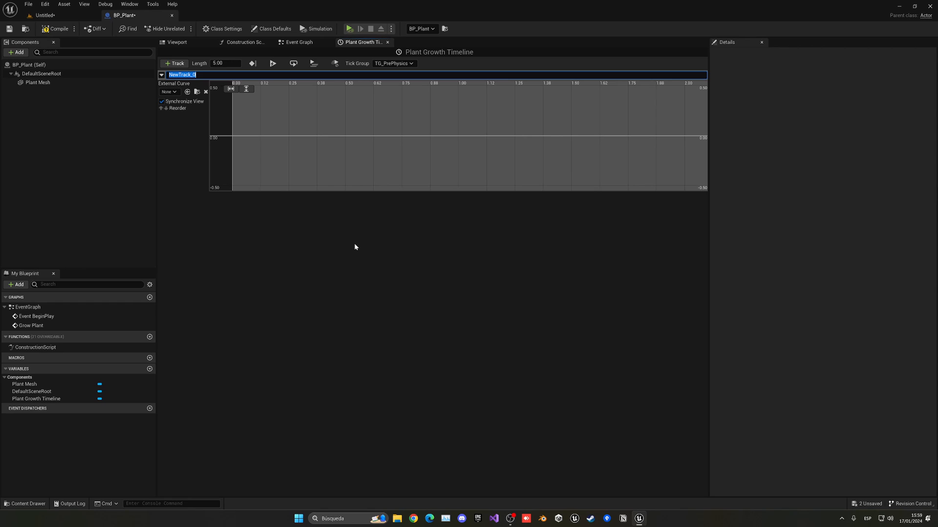
text(Plant's S)
text(cale)
key(Return)
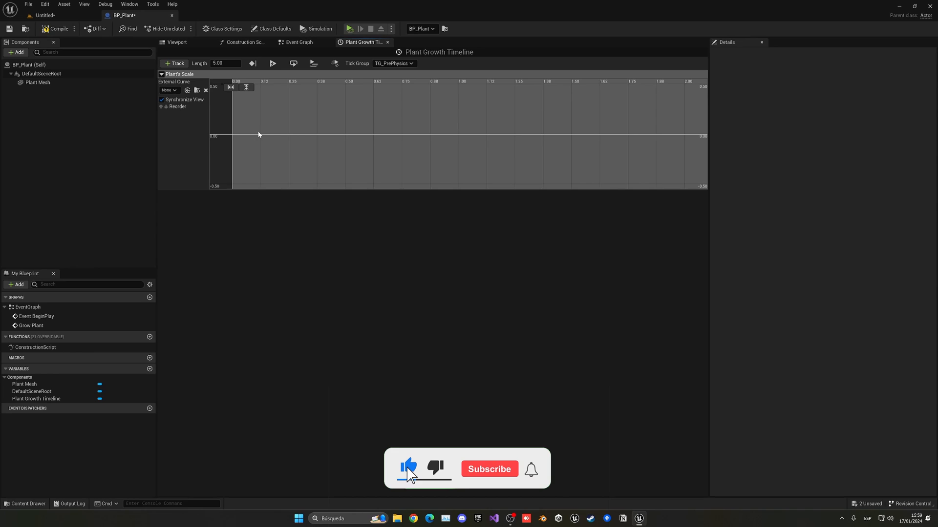
right_click(258, 135)
click(285, 147)
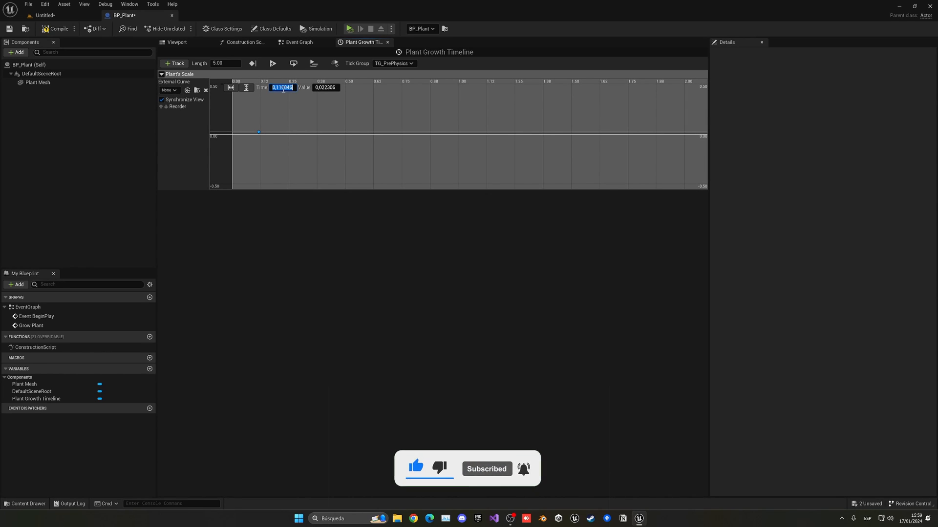
text(0)
key(Tab)
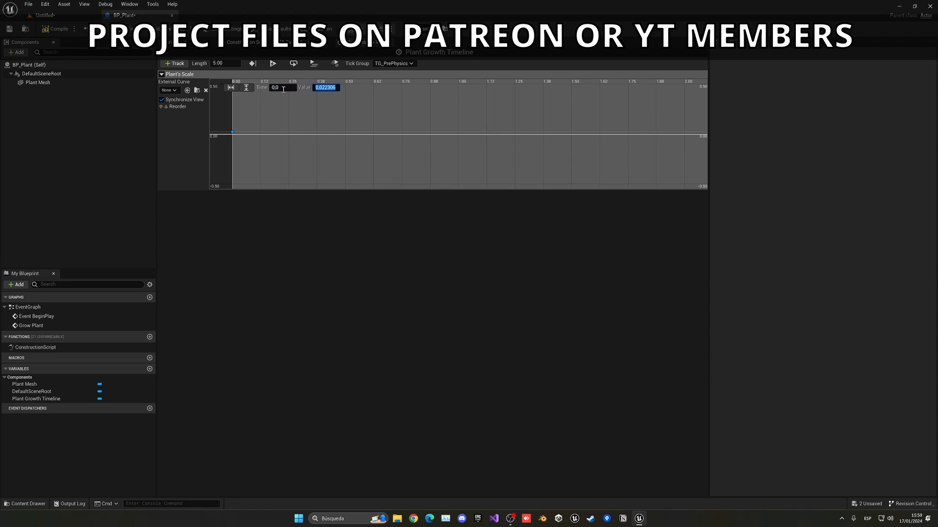
text(0)
Add a second key at time 5, value 1, and fit the curve into view.
right_click(289, 111)
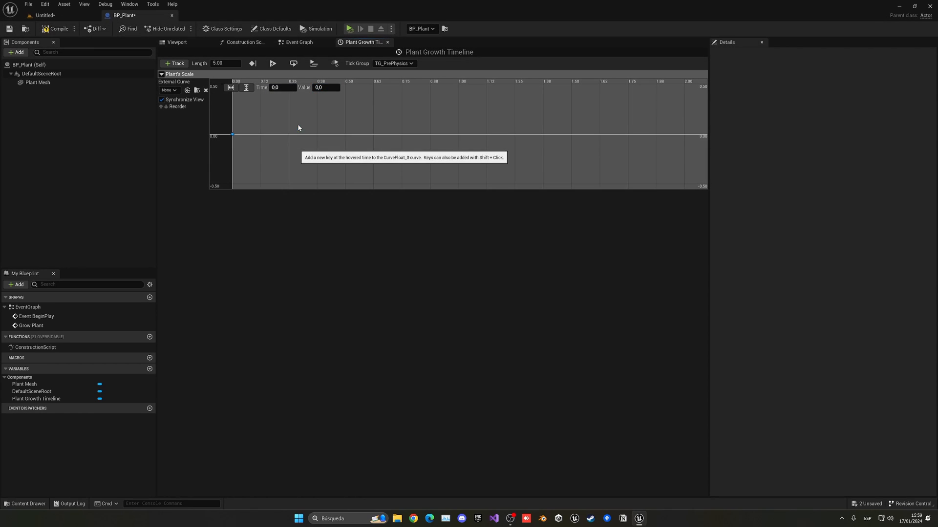
click(315, 124)
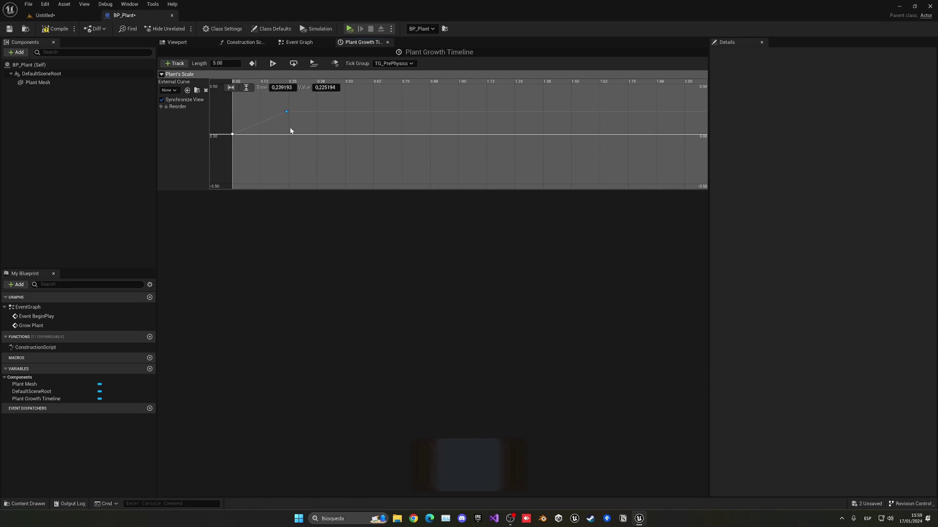
click(283, 88)
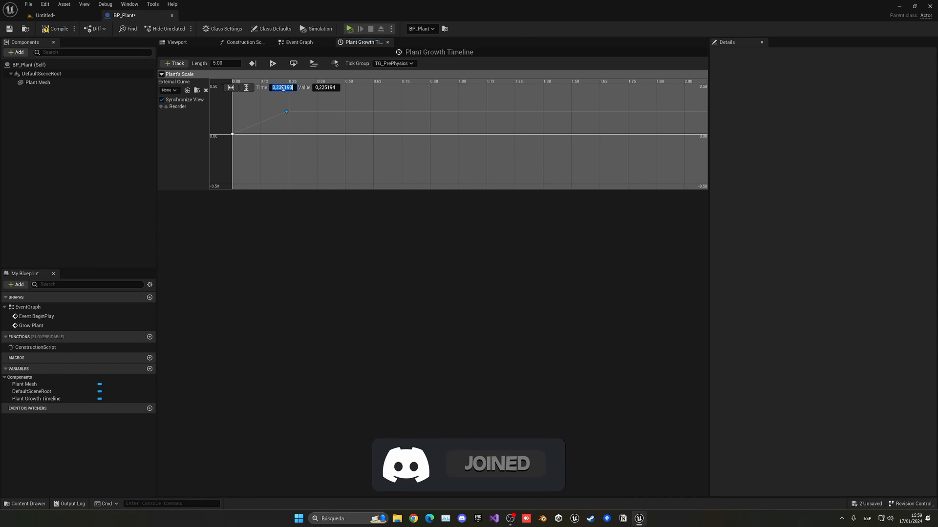
text(5)
key(Tab)
text(1)
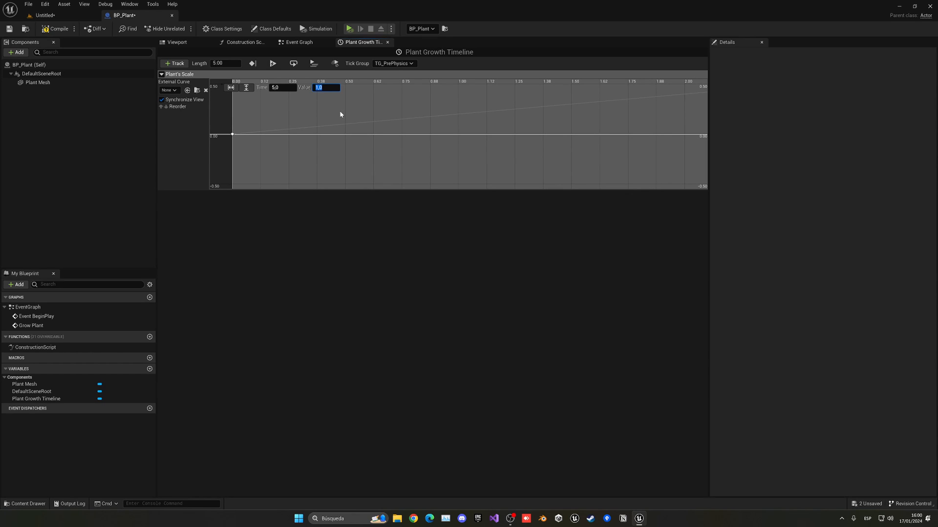
click(232, 90)
click(246, 90)
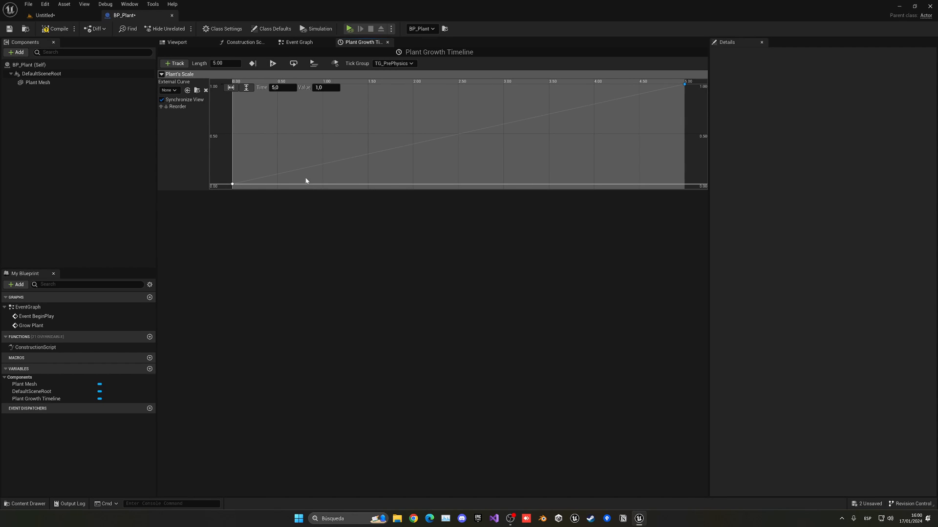
Add a Set Relative Scale 3D node targeting Plant Mesh, driven by the timeline's Update.
click(299, 42)
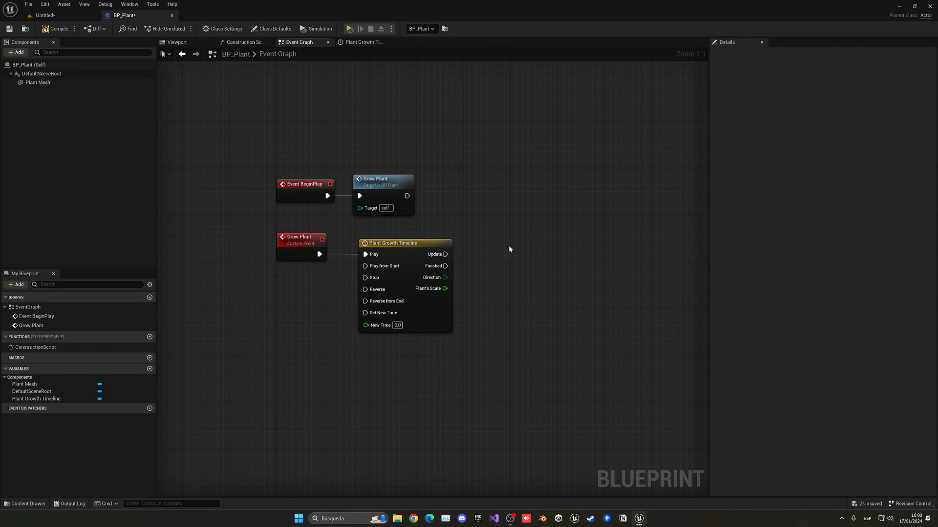
right_drag(508, 249, 436, 170)
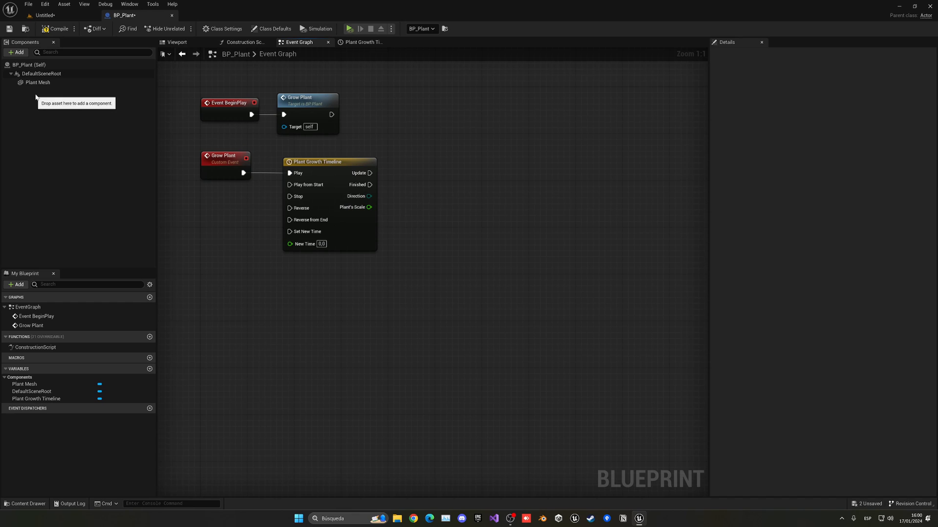
mouse_move(37, 82)
mouse_down()
mouse_move(425, 216)
mouse_move(471, 176)
mouse_up()
text(set scale)
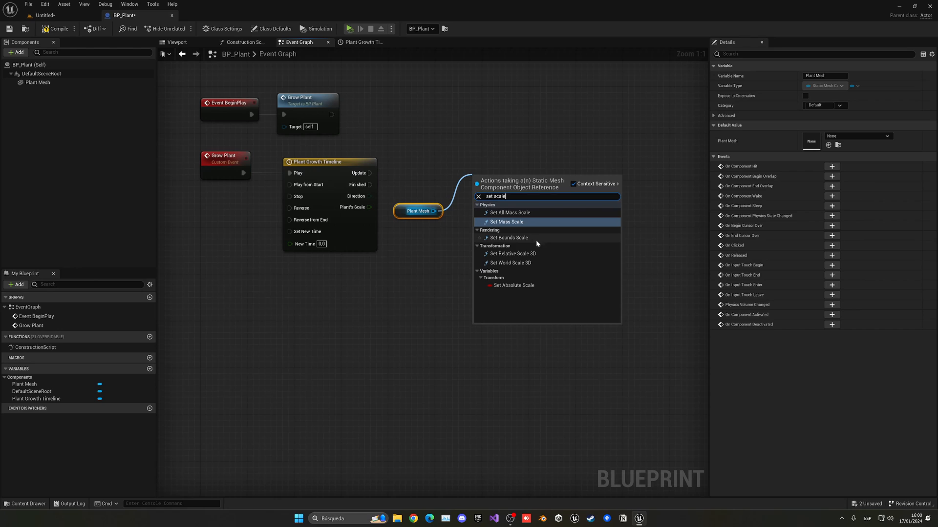
click(518, 254)
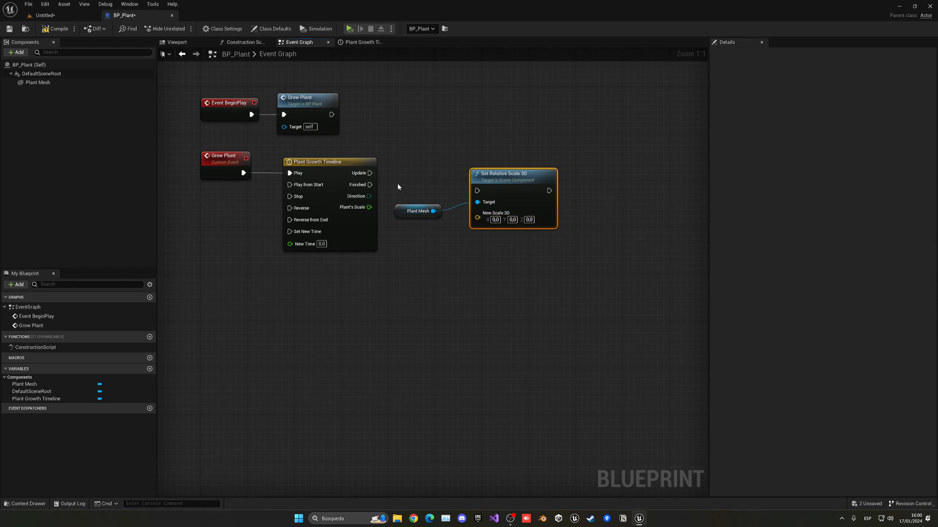
mouse_move(369, 173)
mouse_down()
mouse_move(488, 183)
mouse_move(513, 158)
mouse_up()
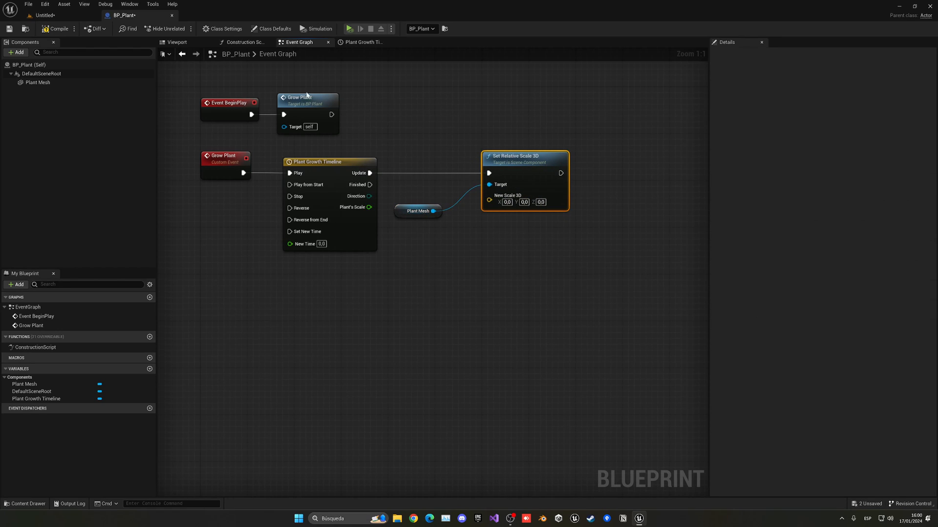
Split New Scale 3D into X, Y, Z, trying and undoing a direct Plant's Scale link.
click(177, 42)
click(447, 178)
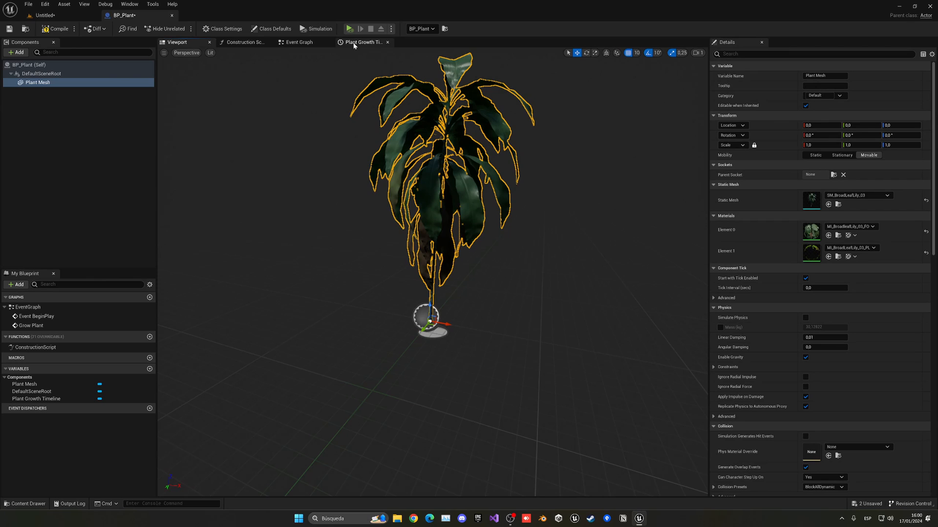
click(298, 42)
drag(439, 130, 409, 127)
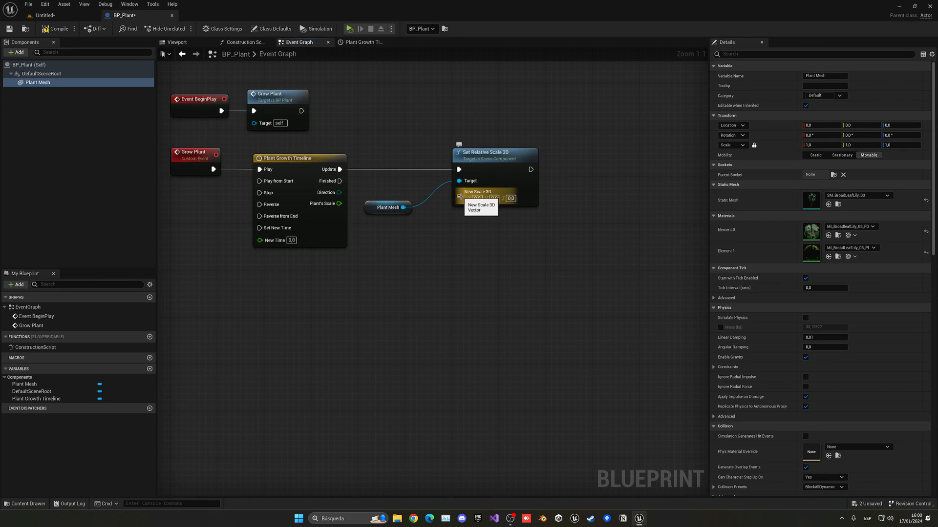
right_click(460, 197)
click(479, 219)
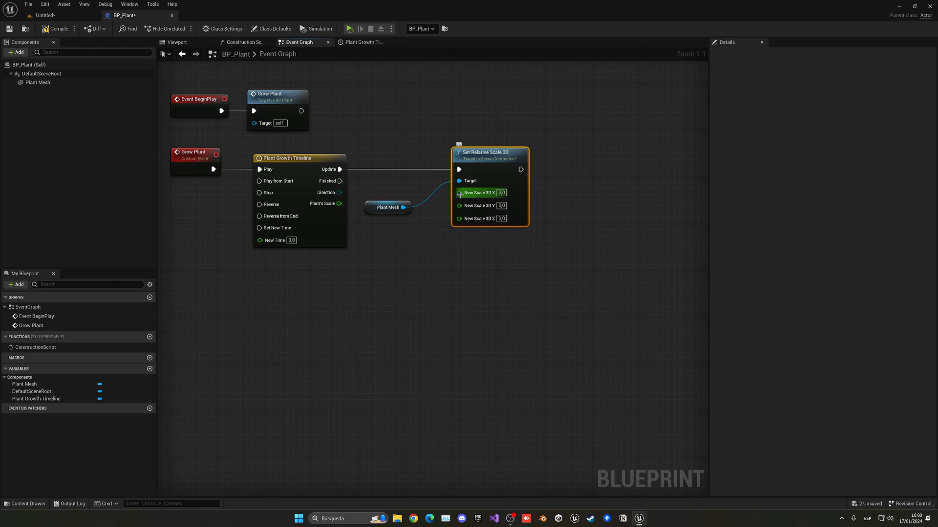
drag(339, 204, 490, 205)
click(467, 195)
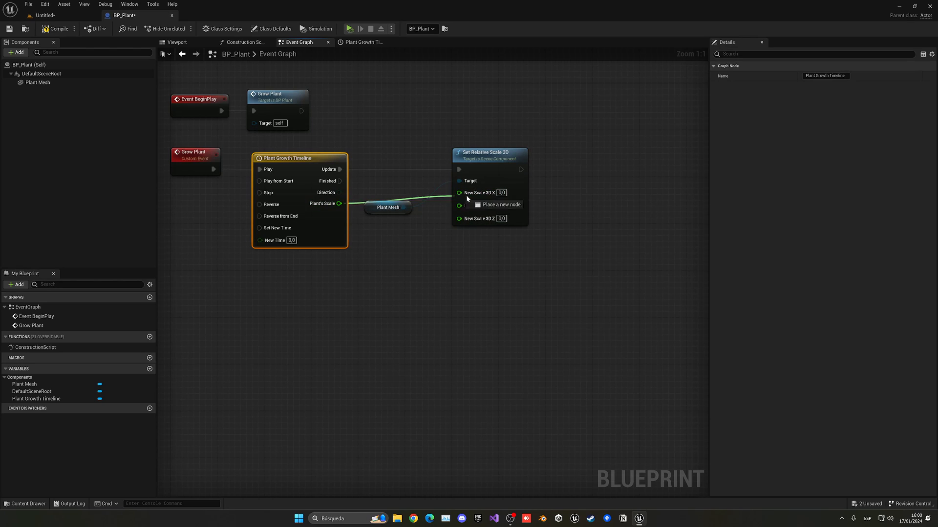
key(ctrl+z)
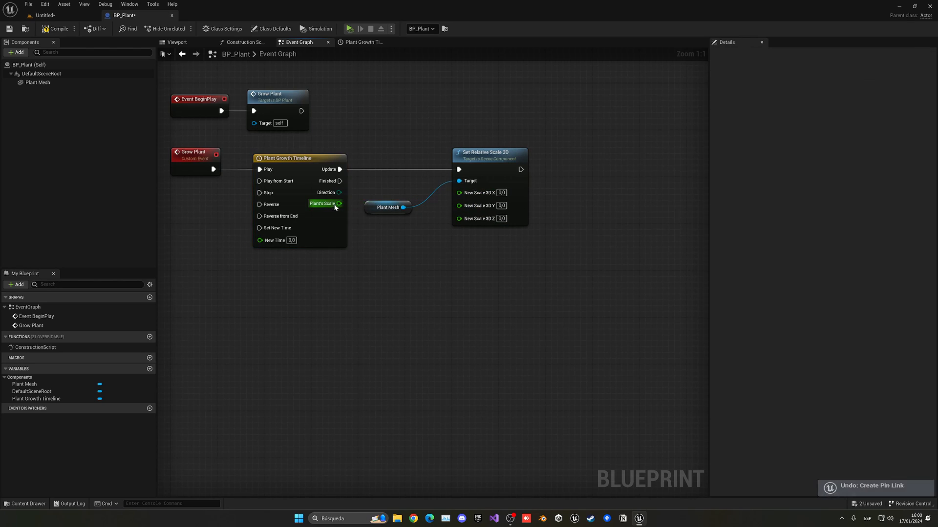
Tidy the Plant Mesh node and test a scale of 5 on the mesh in the viewport, then undo it.
drag(381, 208, 403, 190)
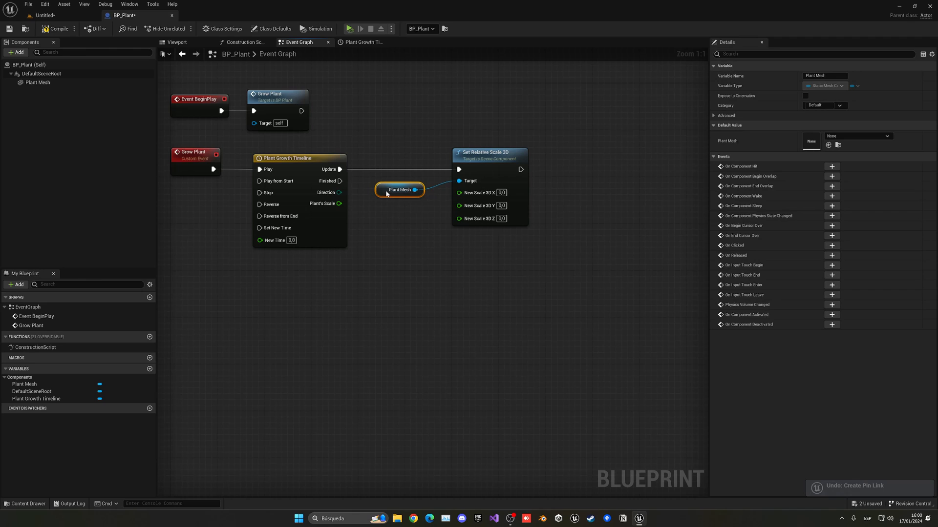
click(385, 209)
click(176, 42)
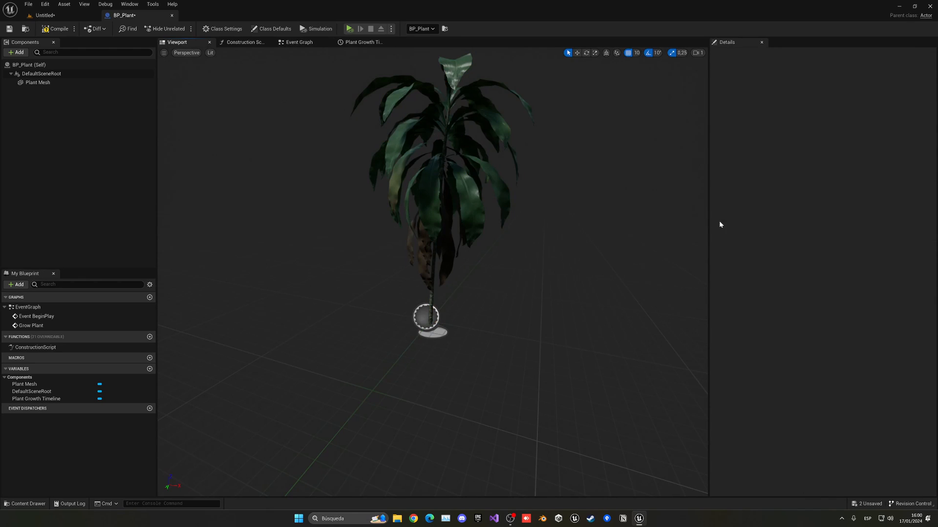
click(38, 82)
click(813, 145)
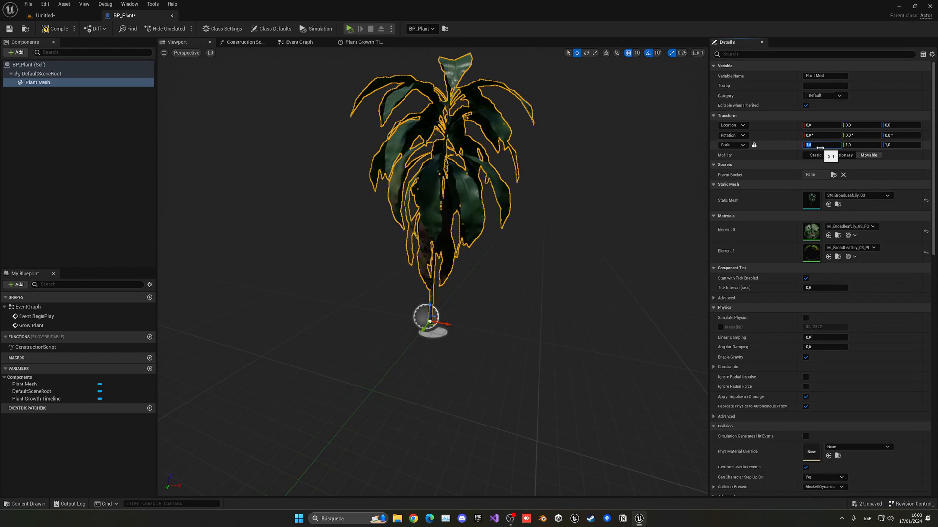
text(5)
key(Return)
key(ctrl+z)
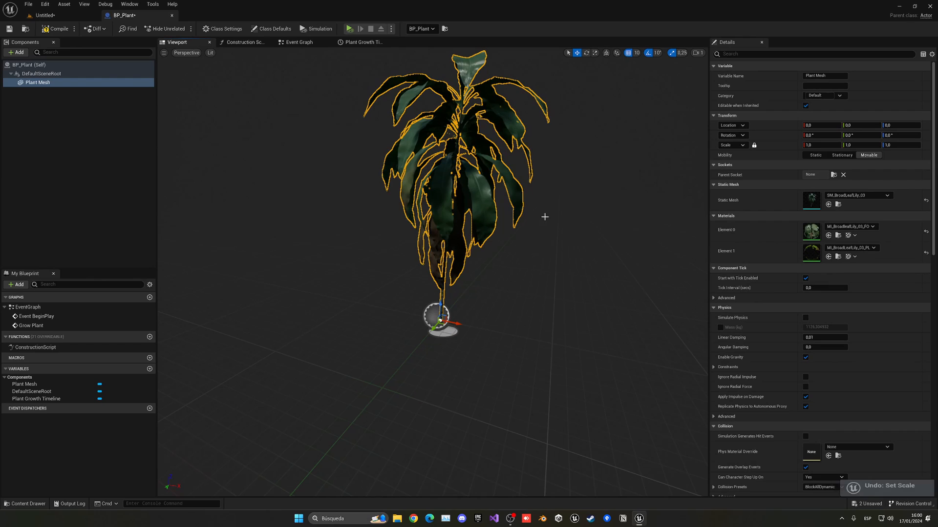
click(299, 42)
Feed Plant's Scale into a float Lerp's Alpha with A 0.2 and B 5.0.
drag(339, 204, 378, 253)
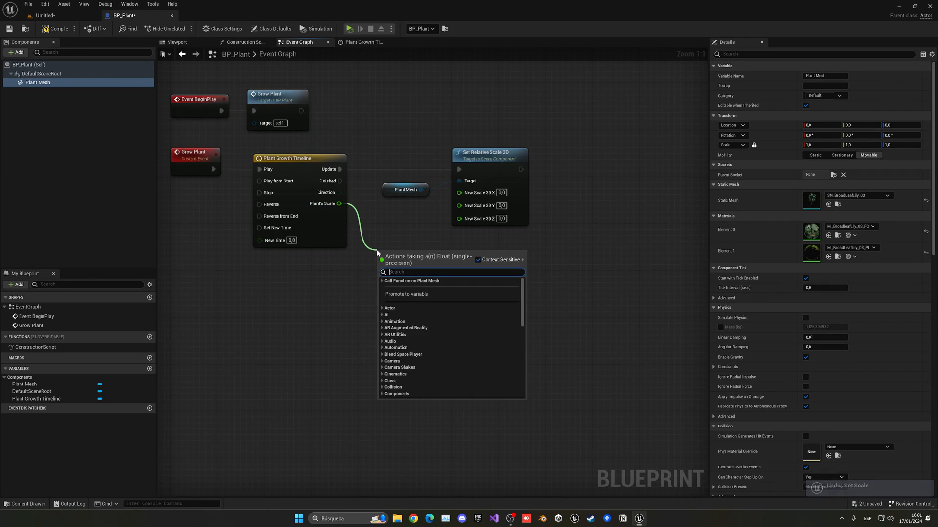
text(lerp)
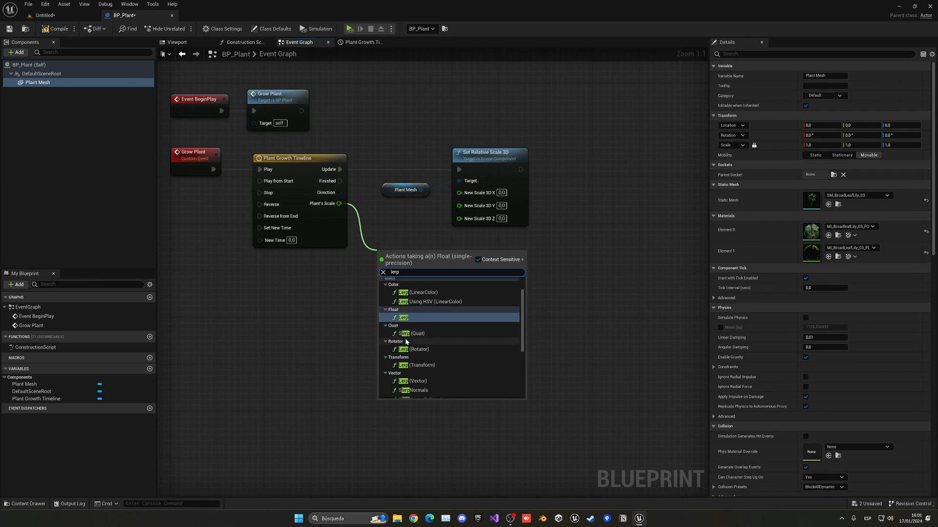
scroll(407, 315, down, 2)
click(408, 296)
mouse_move(411, 278)
mouse_down()
mouse_move(430, 257)
mouse_move(396, 289)
mouse_up()
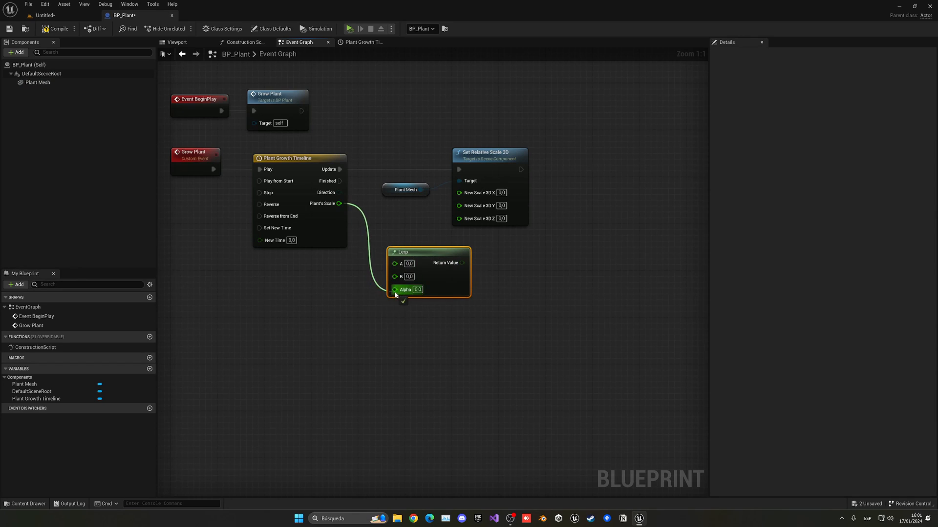
click(408, 263)
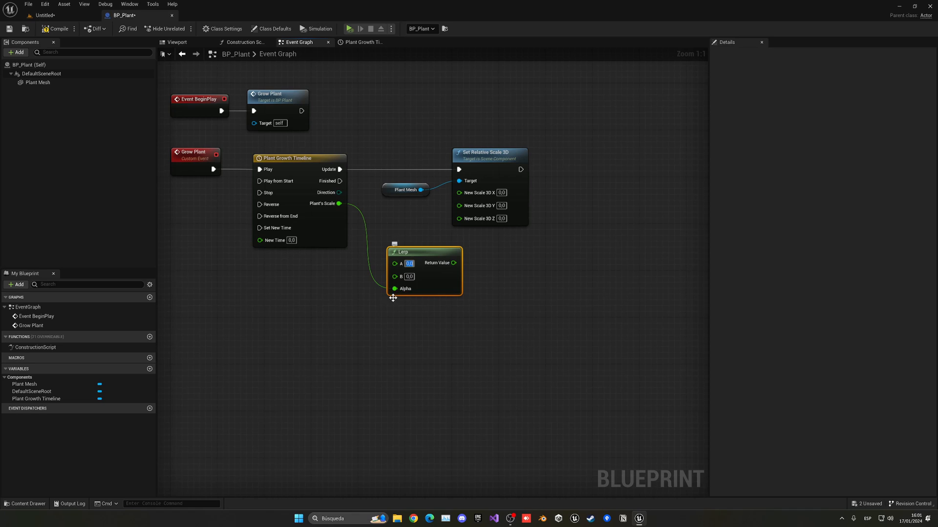
click(376, 323)
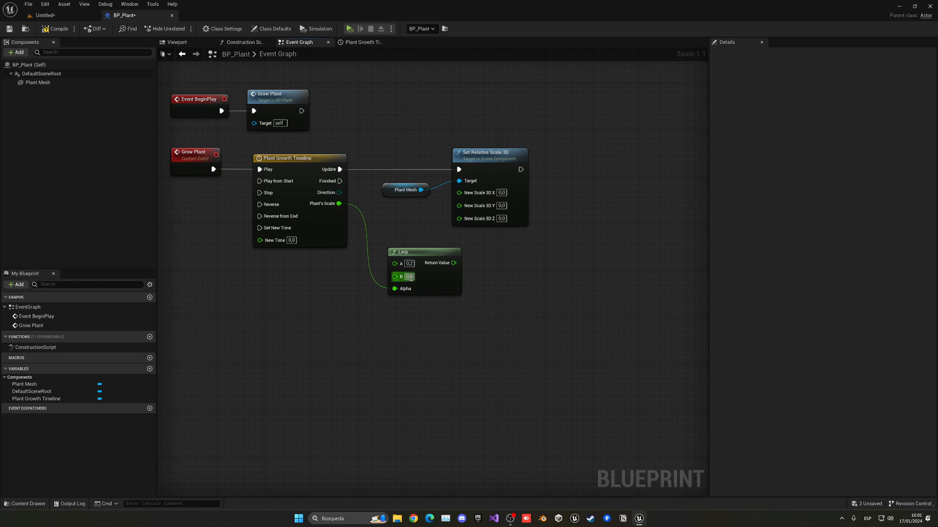
text(5)
key(Return)
Wire the Lerp result to New Scale 3D X, Y and Z and tidy the node layout.
drag(454, 262, 459, 193)
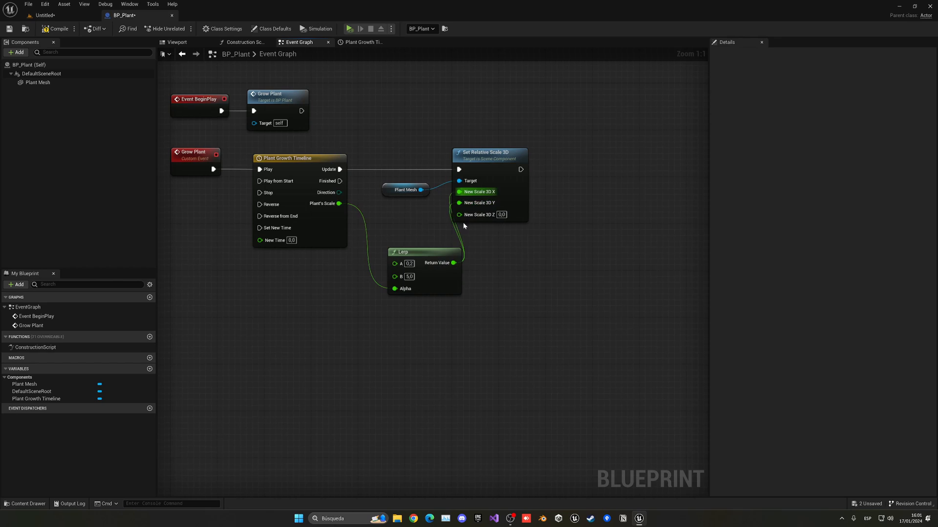
drag(454, 262, 459, 215)
drag(483, 153, 530, 153)
click(426, 194)
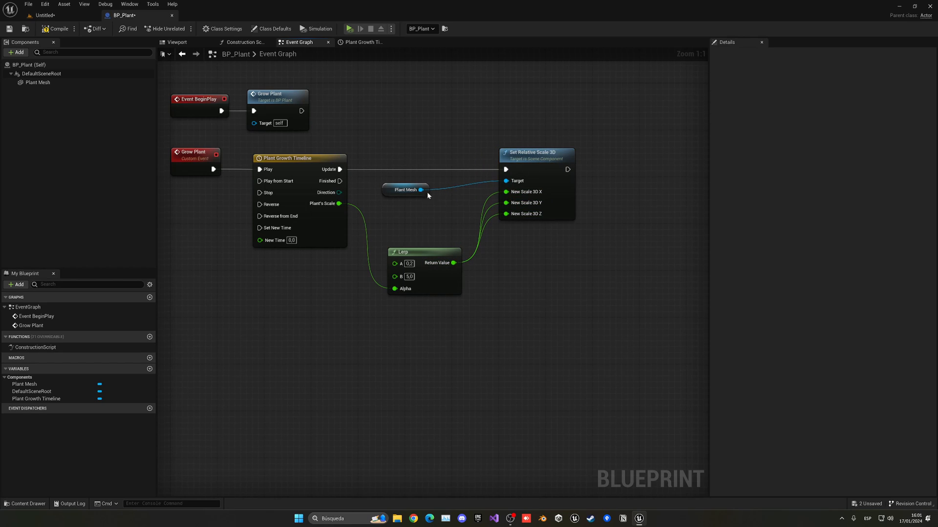
drag(407, 190, 448, 190)
click(411, 220)
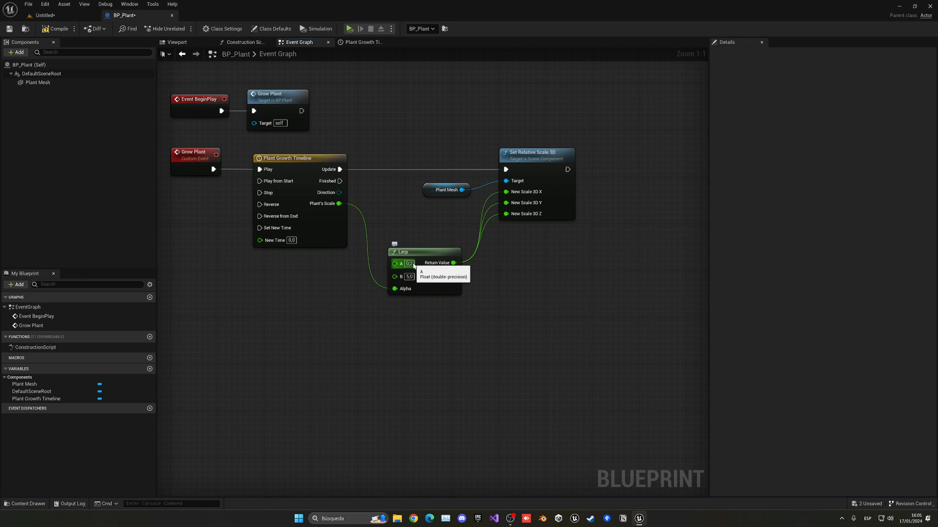
Compile without saving the level, play to watch the plant grow, then stop.
click(59, 28)
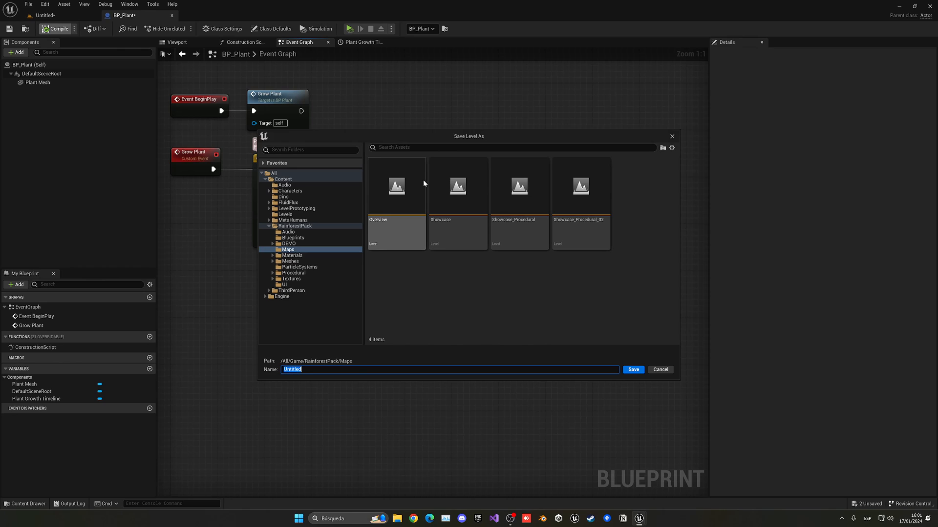
click(660, 370)
click(45, 15)
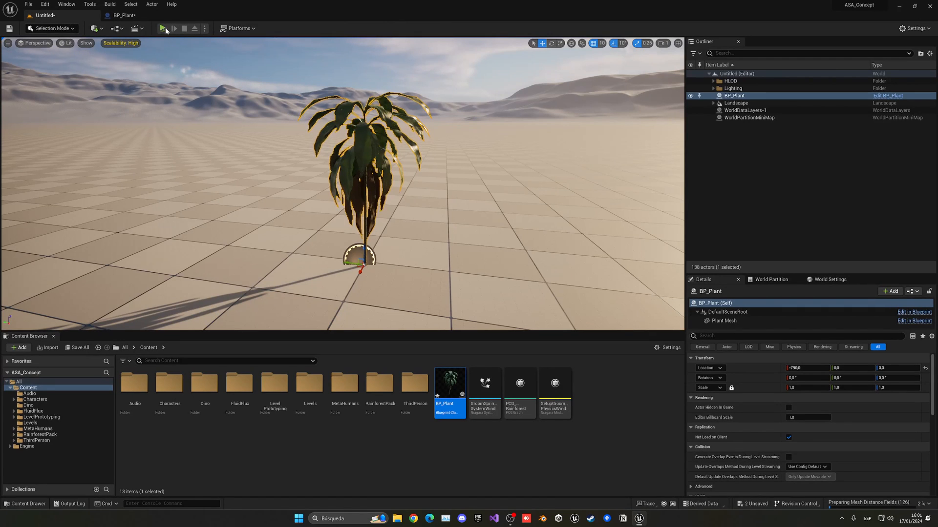
key(alt+p)
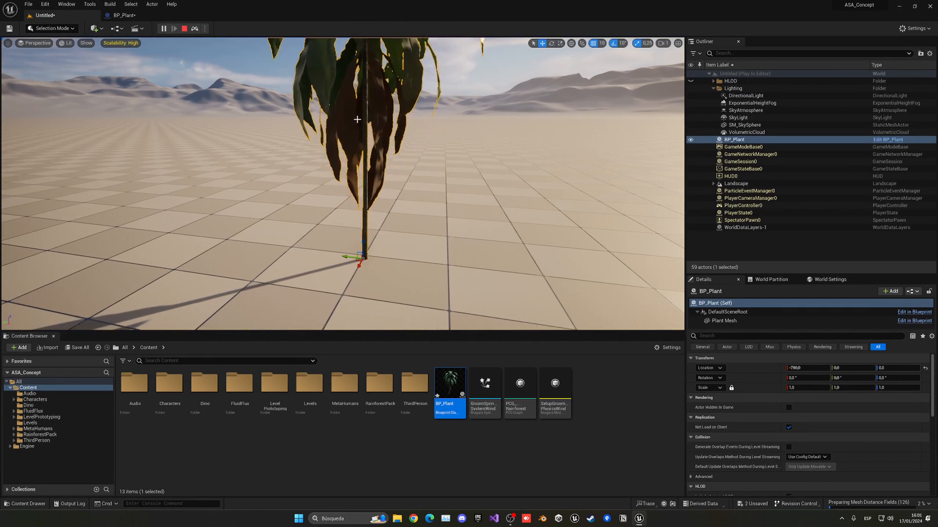
key(s)
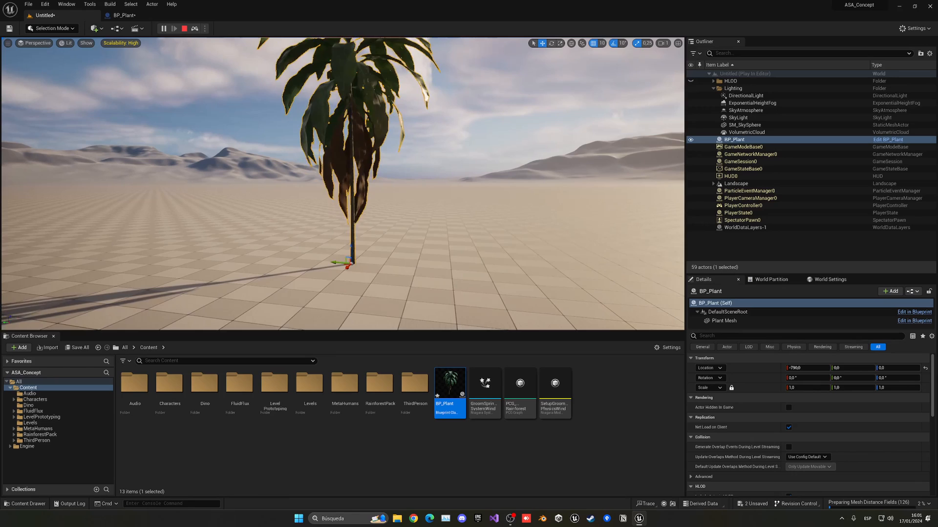
key(w)
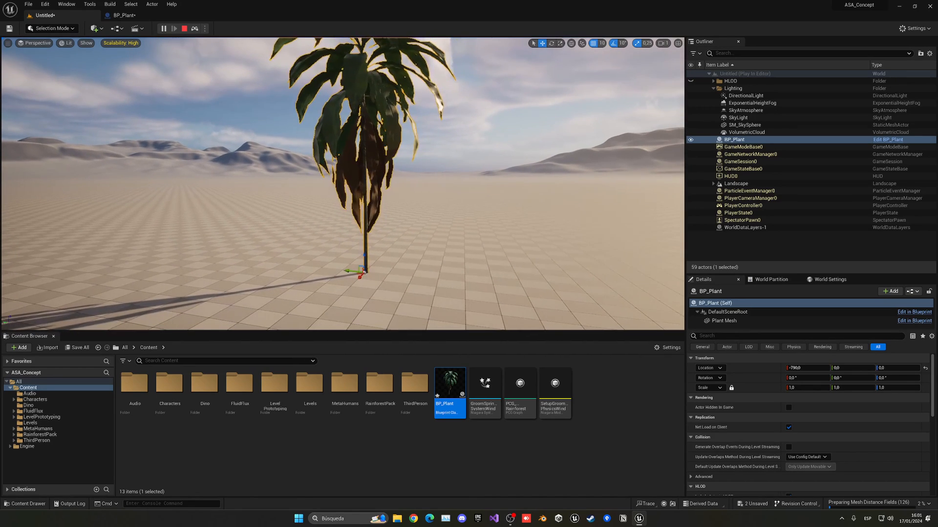
key(Escape)
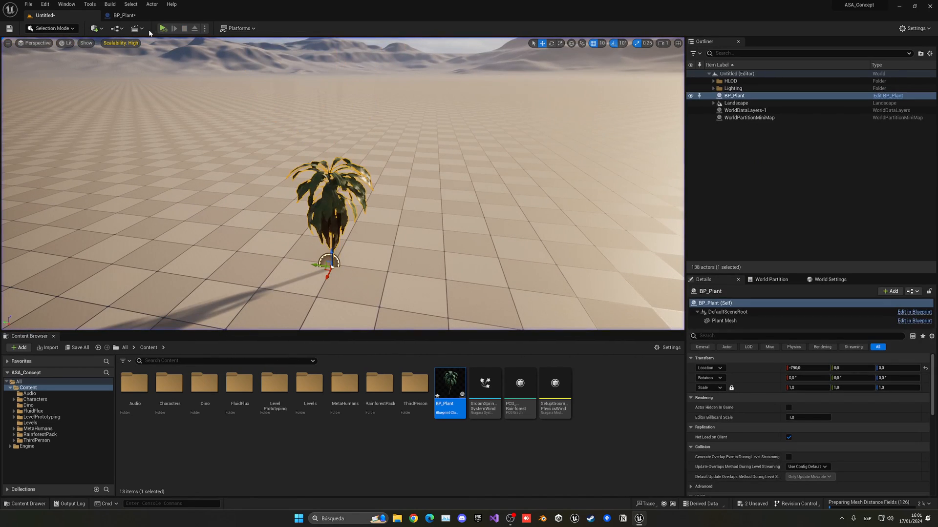
Set the Plant Growth Timeline's Length to 15 seconds.
click(123, 16)
double_click(292, 158)
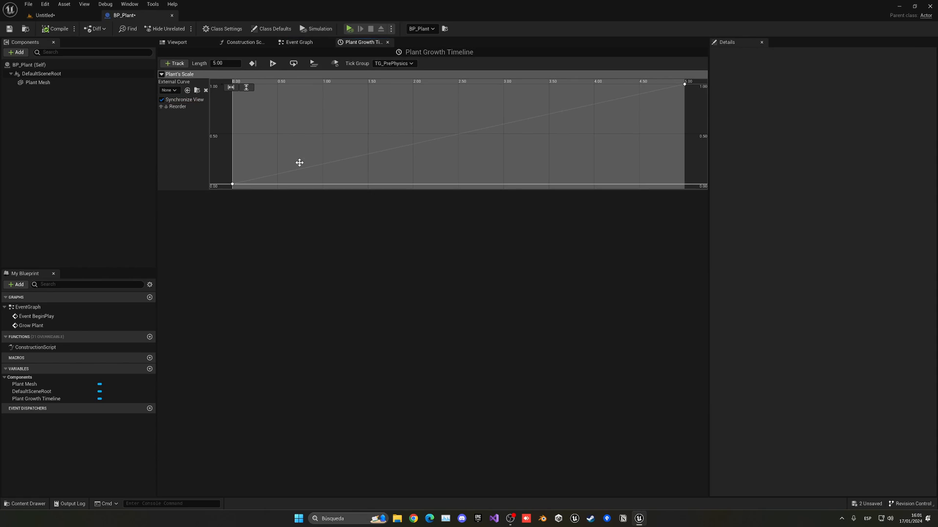
click(223, 63)
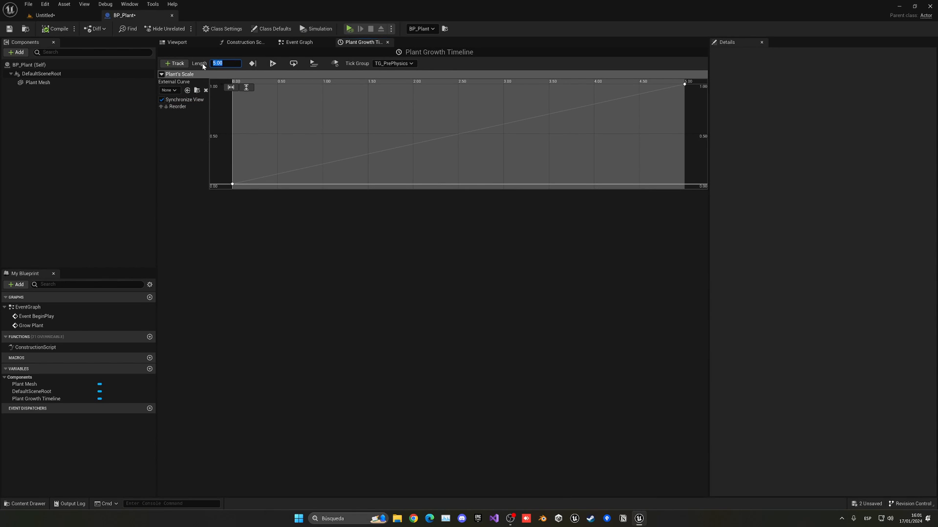
text(15)
key(Return)
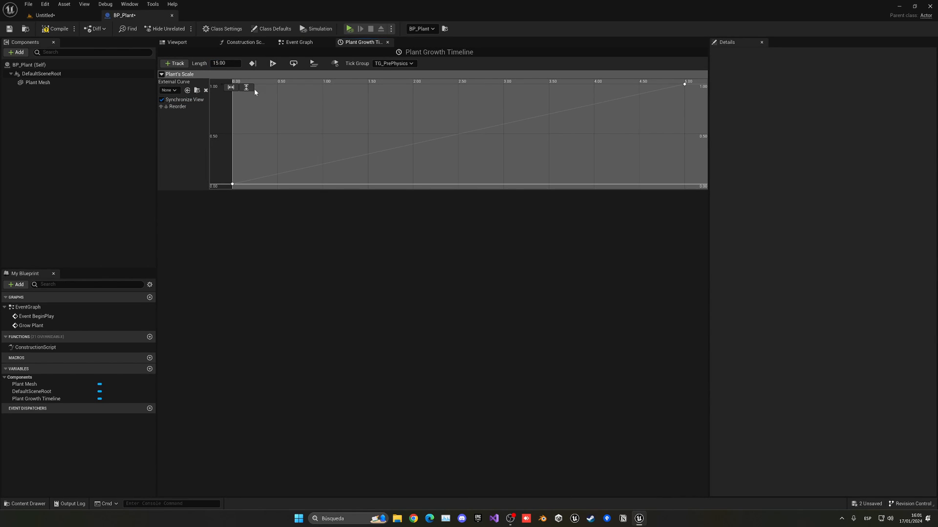
Move the curve's end key from time 5 to time 15.
click(684, 84)
text(15)
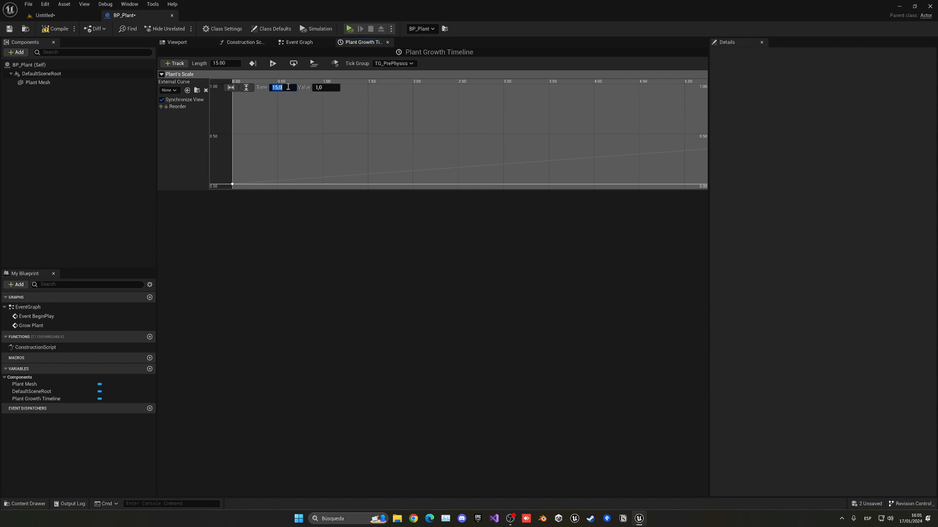
key(Return)
click(299, 42)
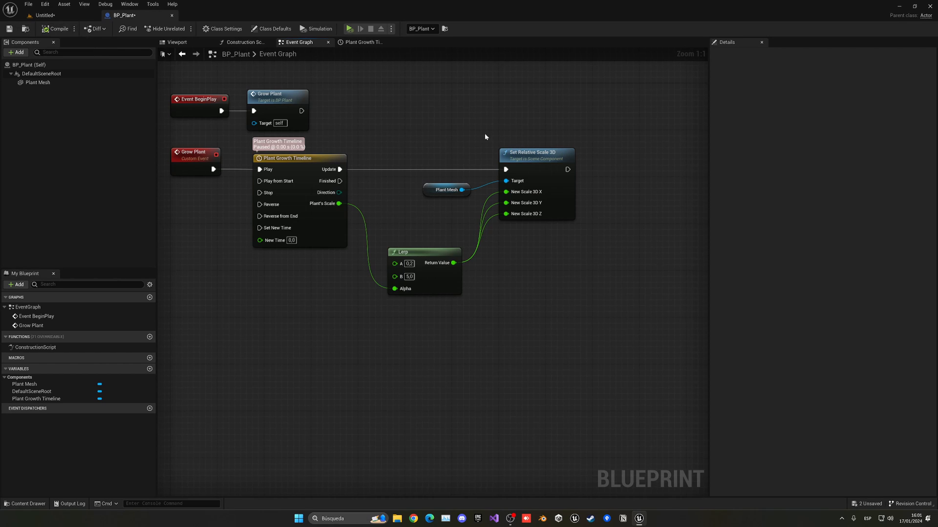
Insert a Delay of 1.0 second between Event BeginPlay and Grow Plant, then compile.
key(ctrl+s)
click(671, 137)
right_drag(393, 276, 485, 330)
click(410, 161)
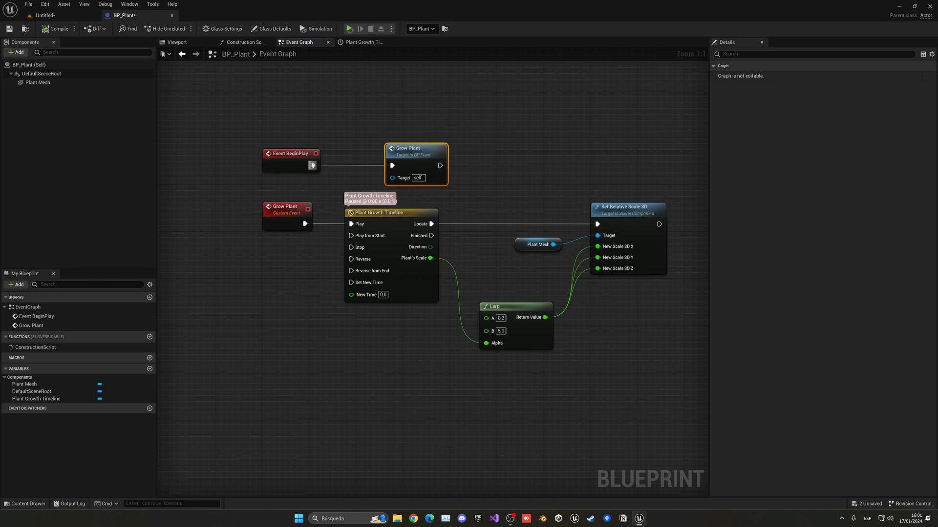
drag(312, 165, 337, 170)
click(352, 220)
drag(415, 154, 461, 158)
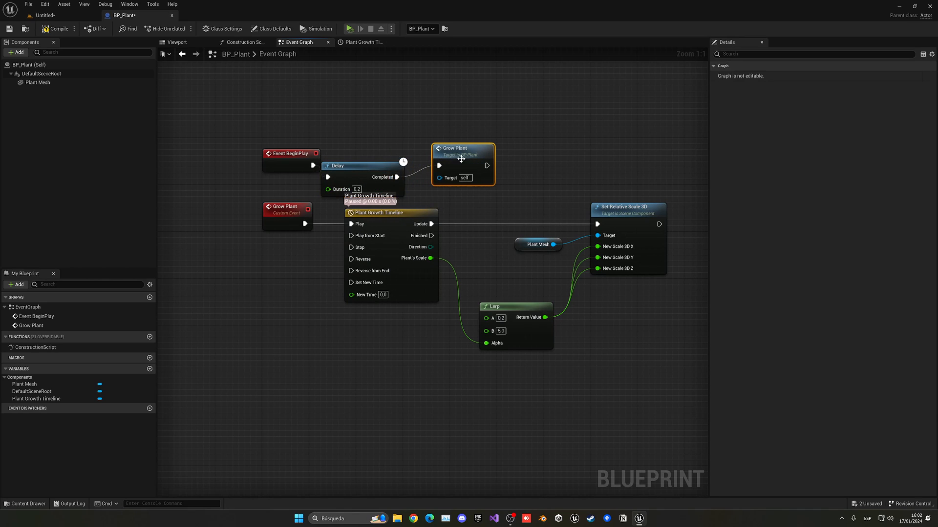
drag(344, 166, 363, 154)
text(1)
click(439, 191)
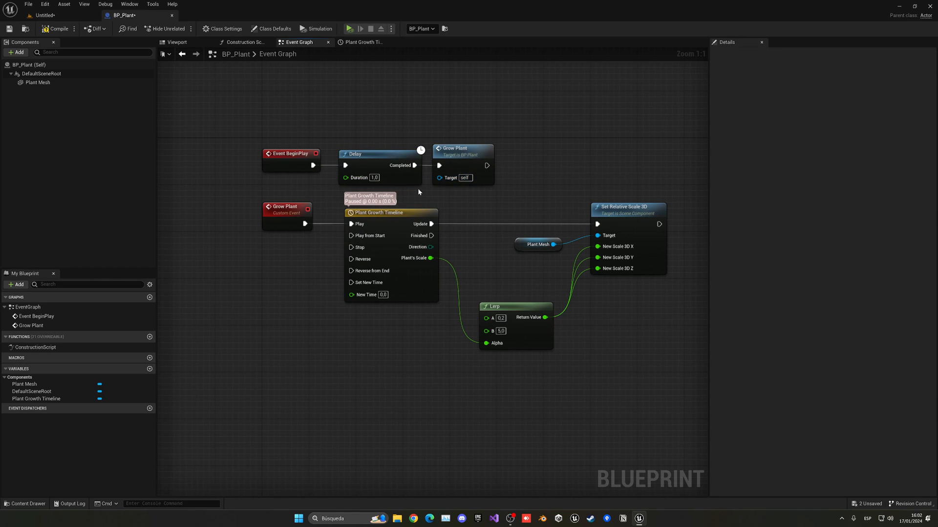
click(47, 29)
Tidy the node layout and add a Plant Mesh component reference above the Delay.
right_drag(401, 163, 297, 156)
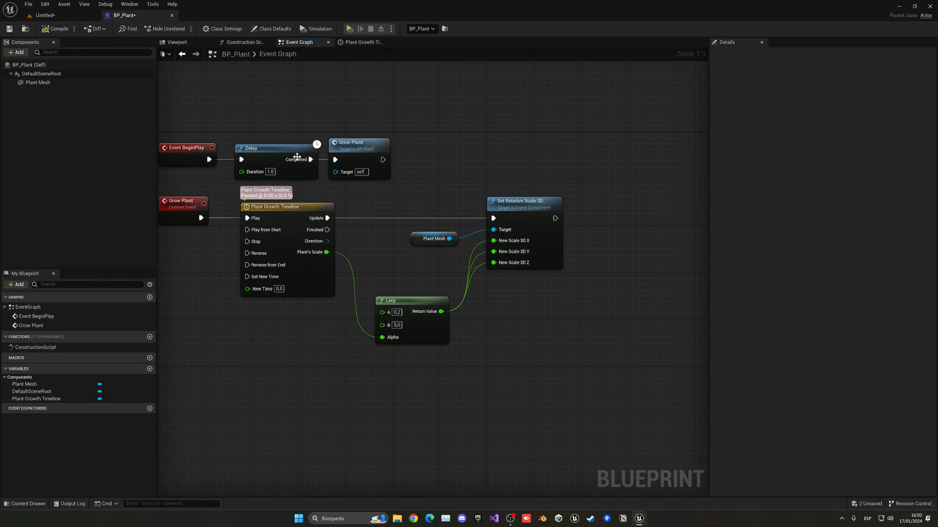
drag(270, 147, 277, 146)
drag(355, 142, 367, 142)
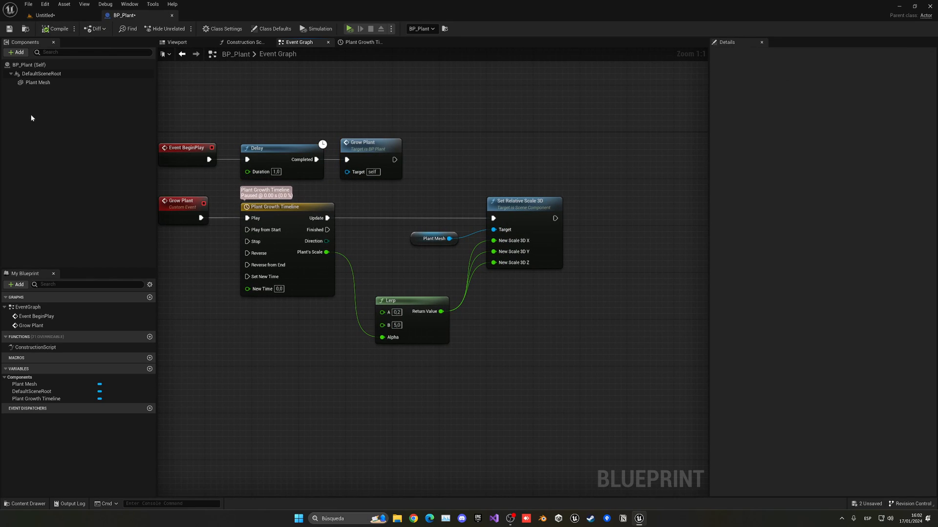
drag(38, 82, 412, 125)
drag(330, 120, 464, 144)
Duplicate Set Relative Scale 3D after Delay, targeting Plant Mesh at scale 0.2, feeding Grow Plant.
click(522, 201)
key(ctrl+c)
key(ctrl+v)
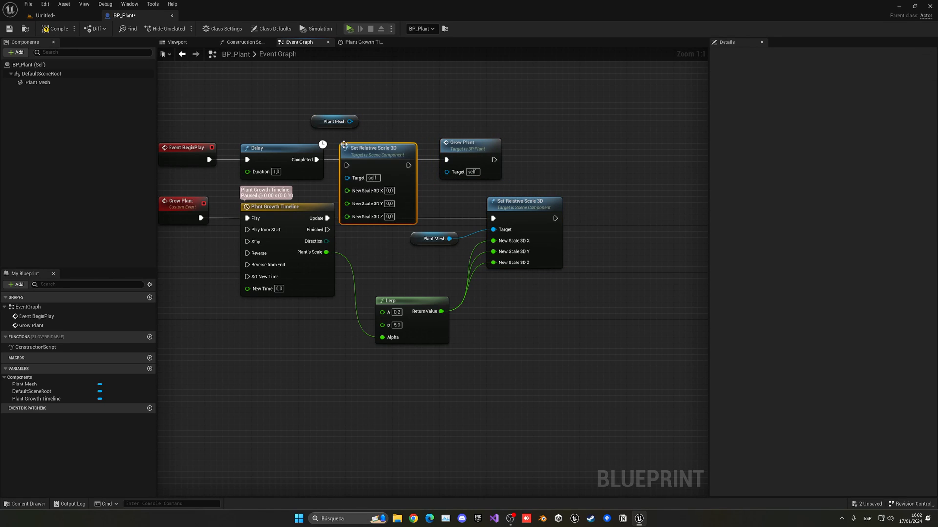
mouse_move(317, 160)
mouse_down()
mouse_move(347, 164)
mouse_move(381, 145)
mouse_move(353, 172)
mouse_up()
click(395, 184)
text(.2)
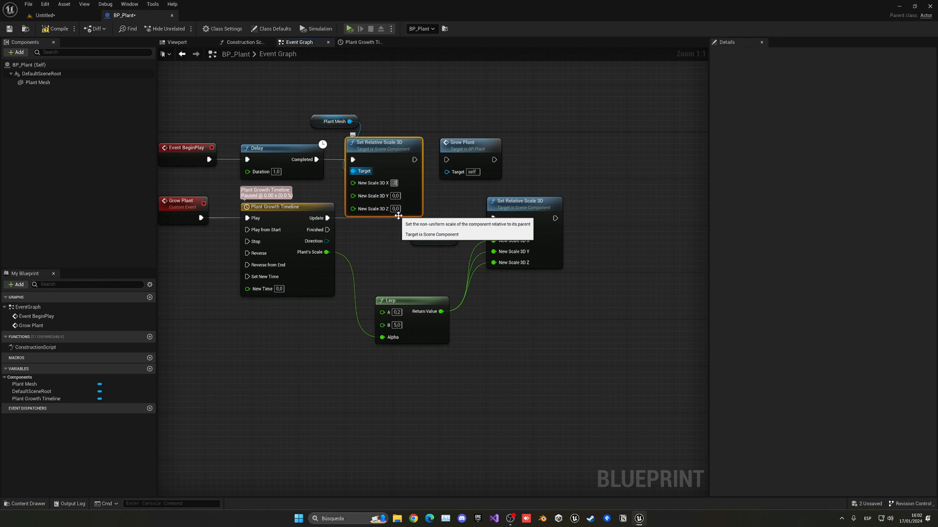
text(0,2)
click(396, 209)
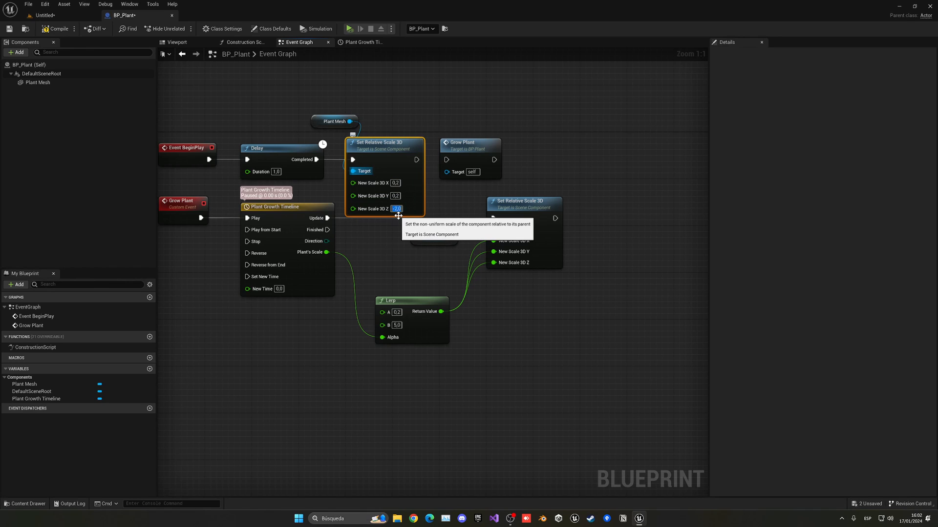
text(.2)
key(Return)
drag(415, 159, 445, 160)
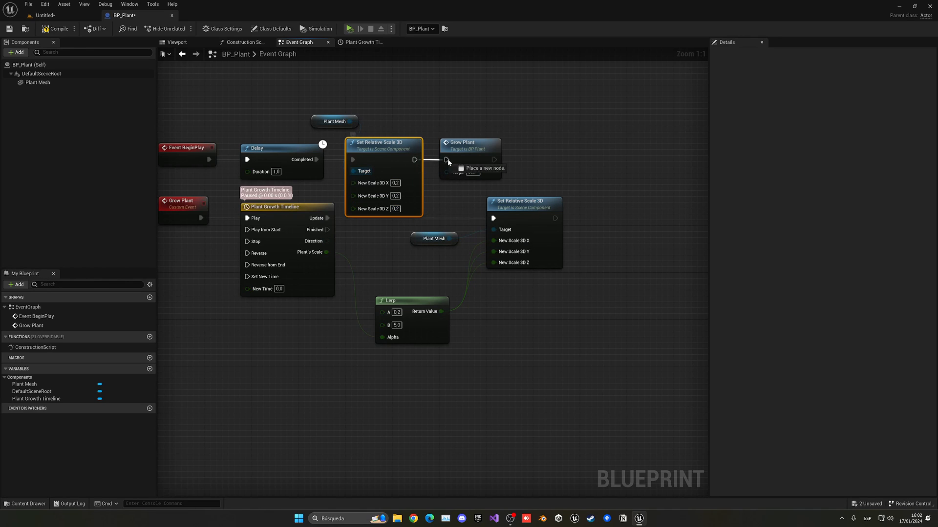
click(450, 122)
Compile, play-test the level to see the plant start small, then stop.
click(50, 29)
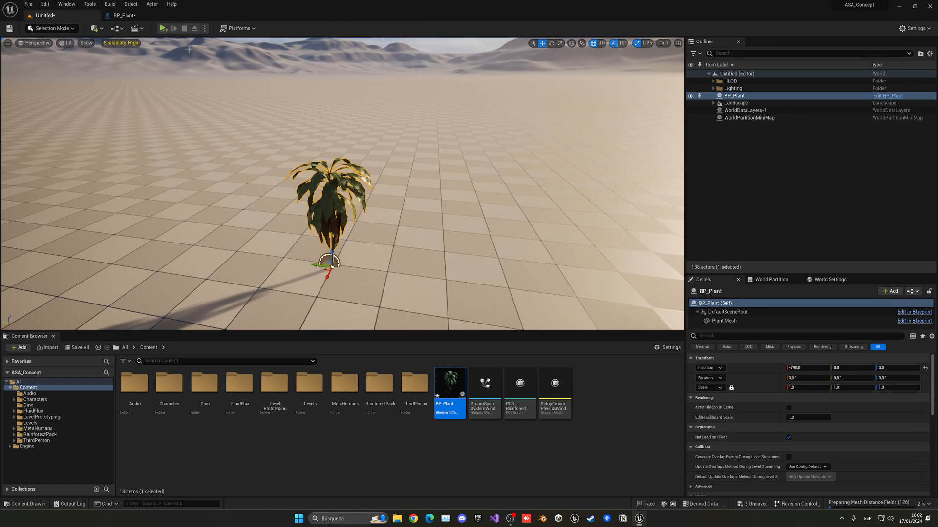
click(163, 28)
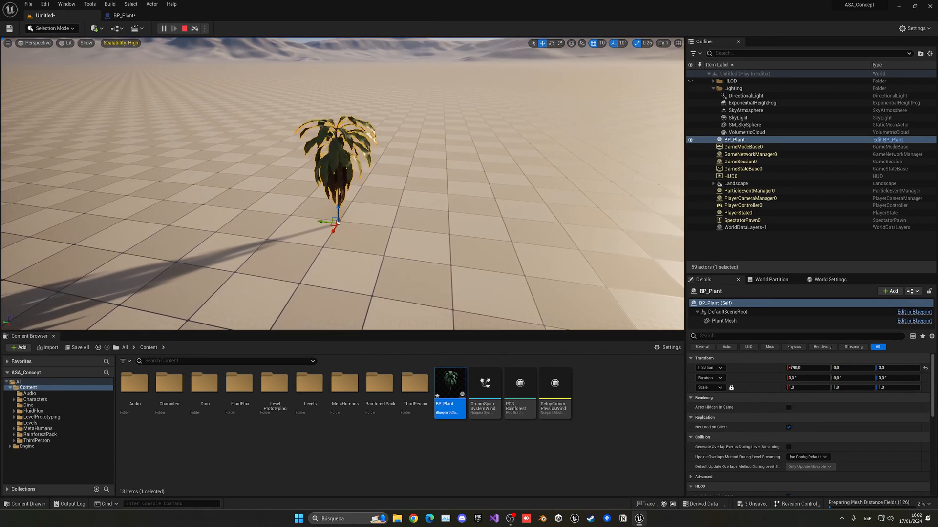
key(Escape)
click(123, 15)
Reorder the chain: BeginPlay to 0.2 scale node, then Delay, then Delay Completed to Grow Plant.
click(368, 146)
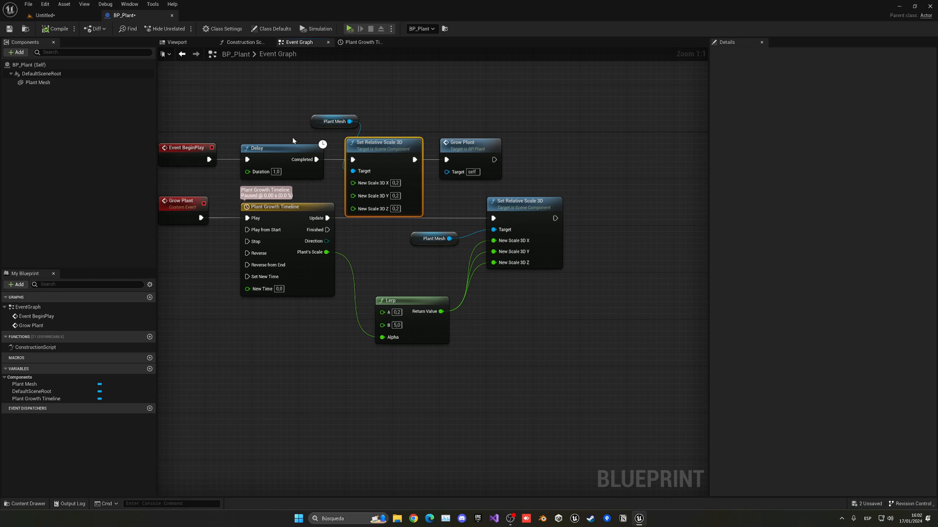
click(264, 151)
drag(316, 157, 456, 125)
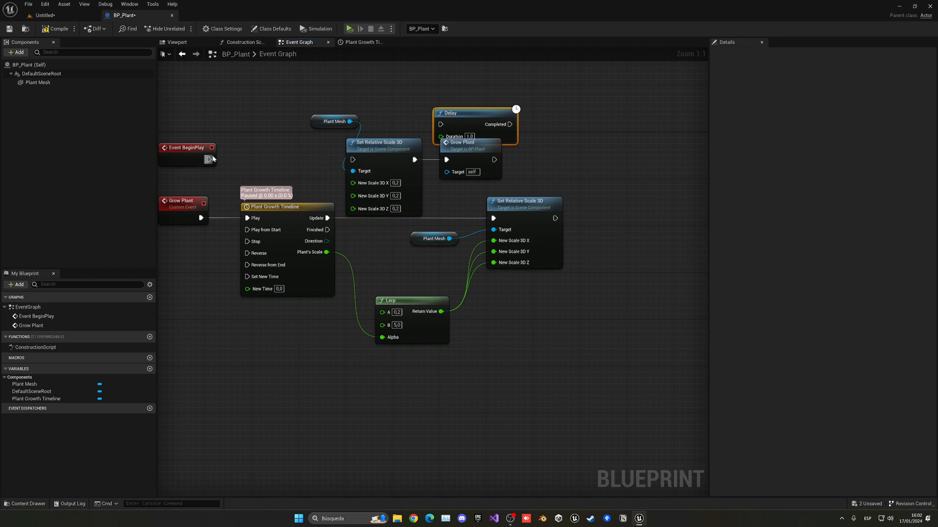
mouse_move(210, 160)
mouse_down()
mouse_move(352, 160)
mouse_move(269, 127)
mouse_up()
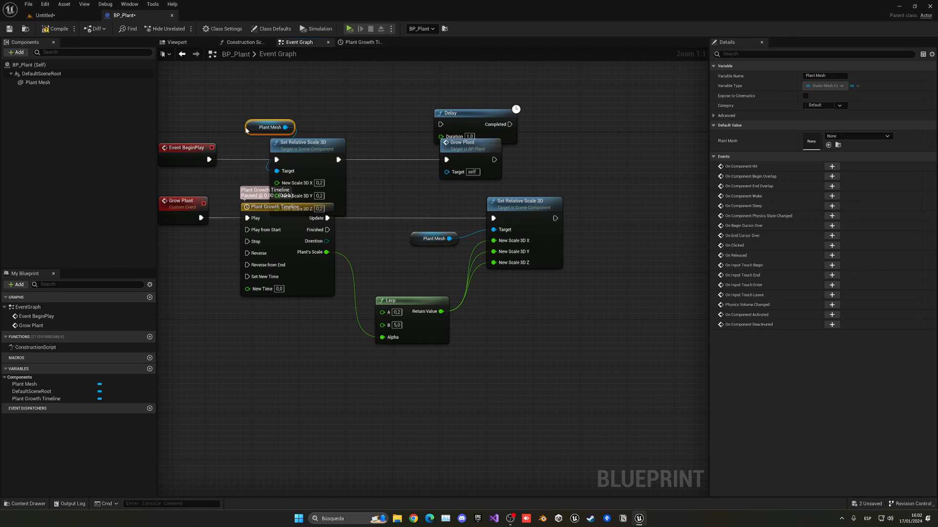
drag(470, 114, 359, 160)
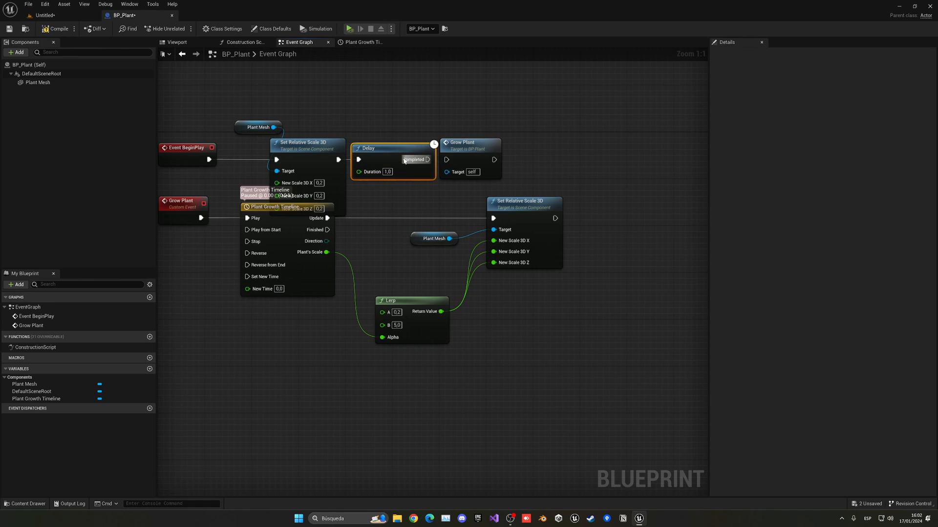
mouse_move(428, 160)
mouse_down()
mouse_move(443, 158)
mouse_move(462, 119)
mouse_up()
click(448, 159)
Play the desert level and orbit the camera to watch BP_Plant grow to full size.
click(46, 16)
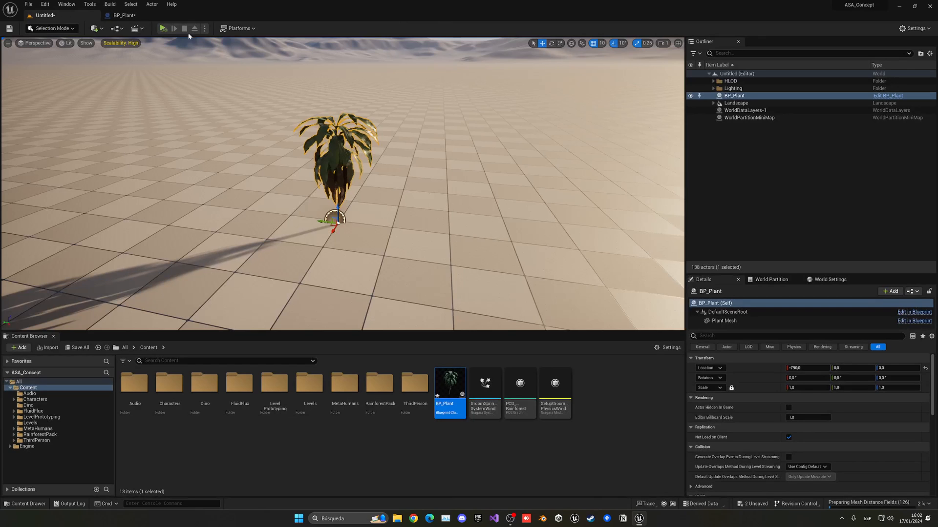
click(162, 28)
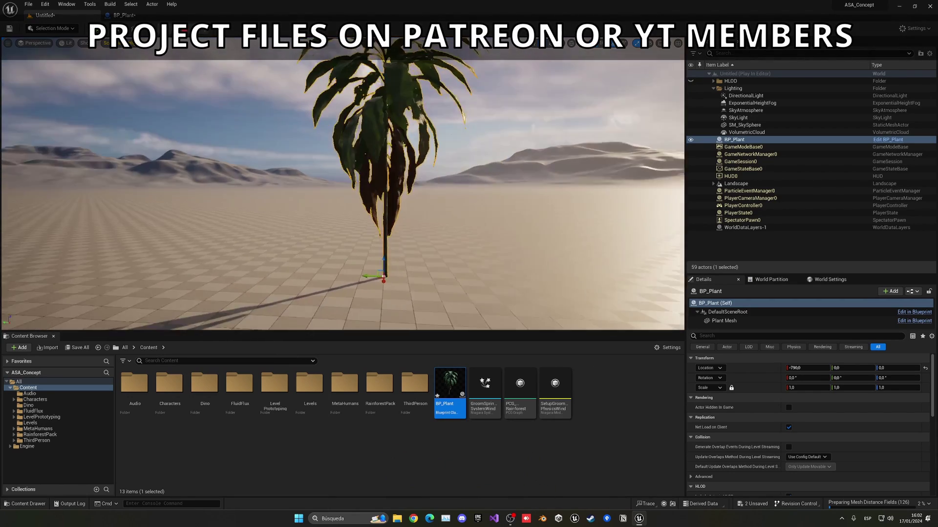
right_drag(410, 168, 361, 155)
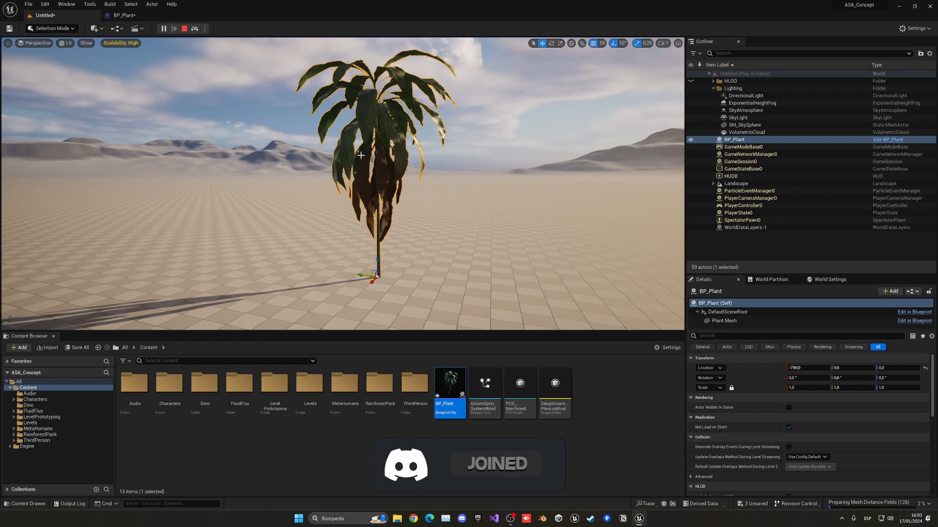
right_drag(361, 156, 345, 169)
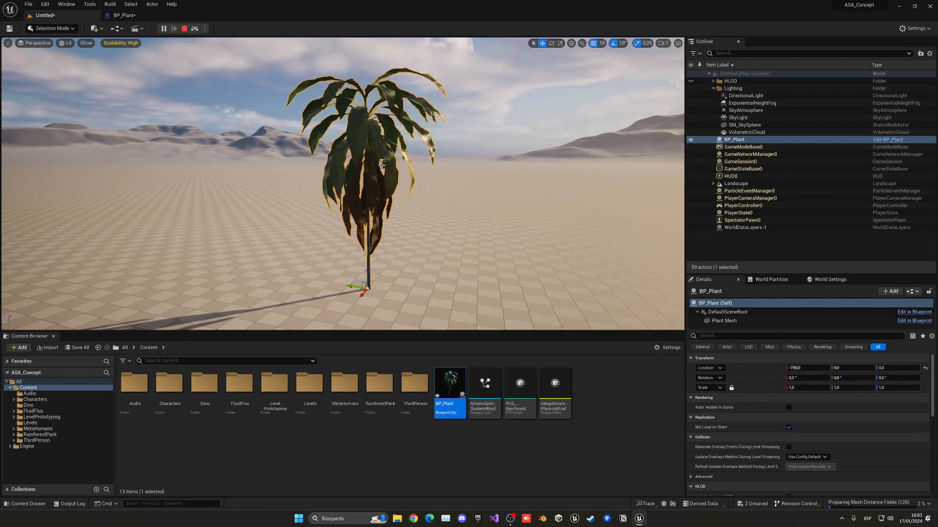